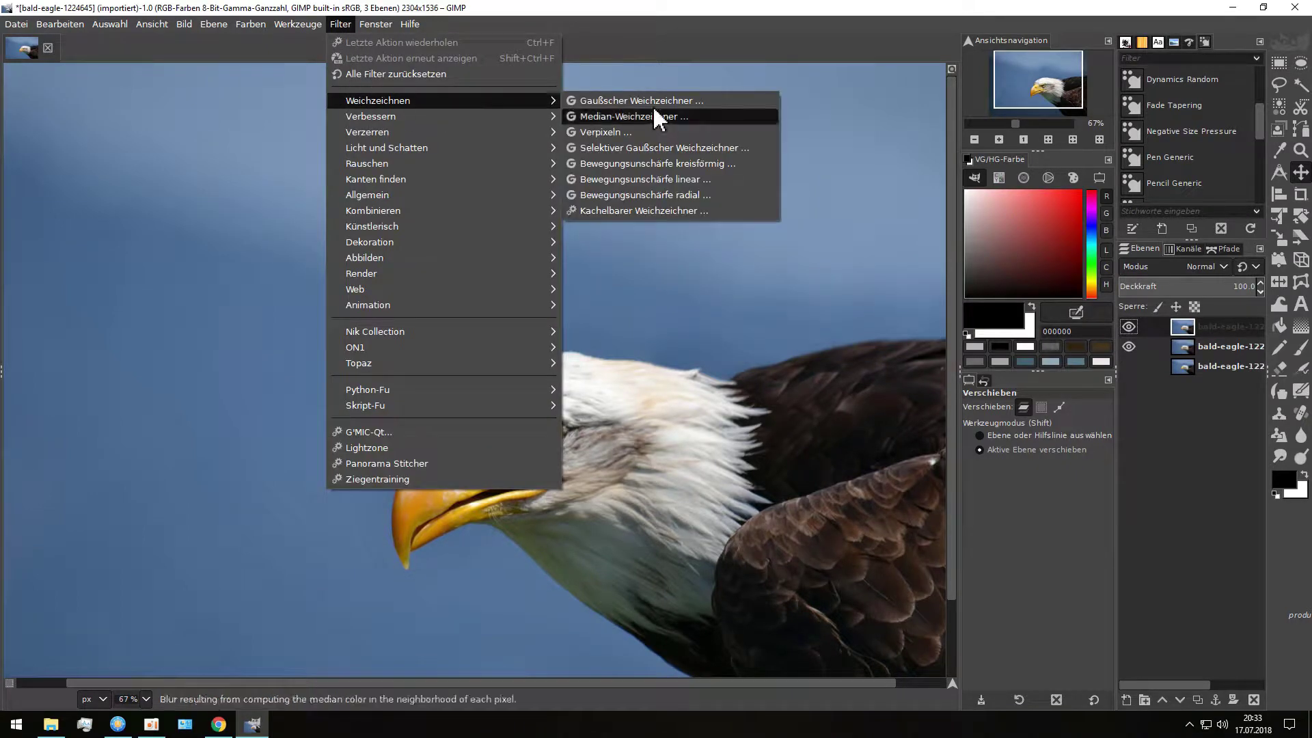
# - Try a Gaussian blur of size 15, then duplicate the original eagle layer
pyautogui.click(656, 102)
pyautogui.click(1152, 176)
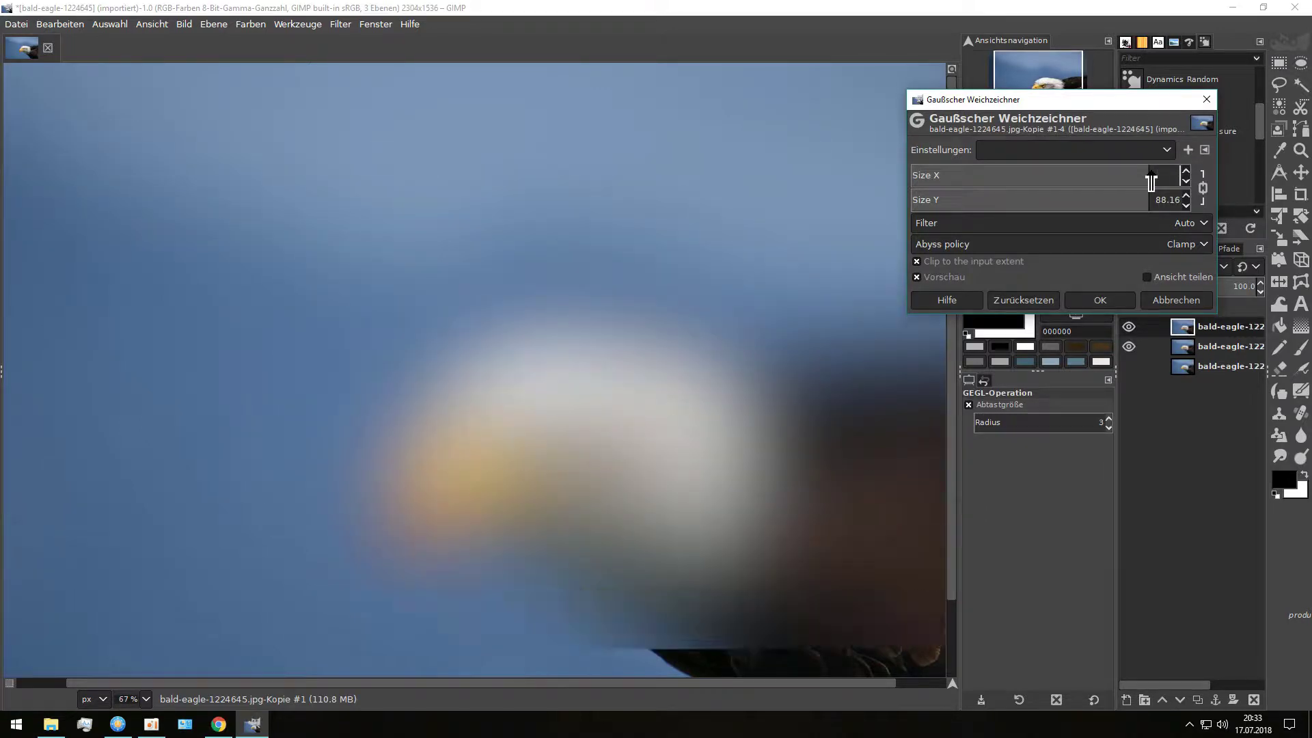
pyautogui.write('15')
pyautogui.press('Return')
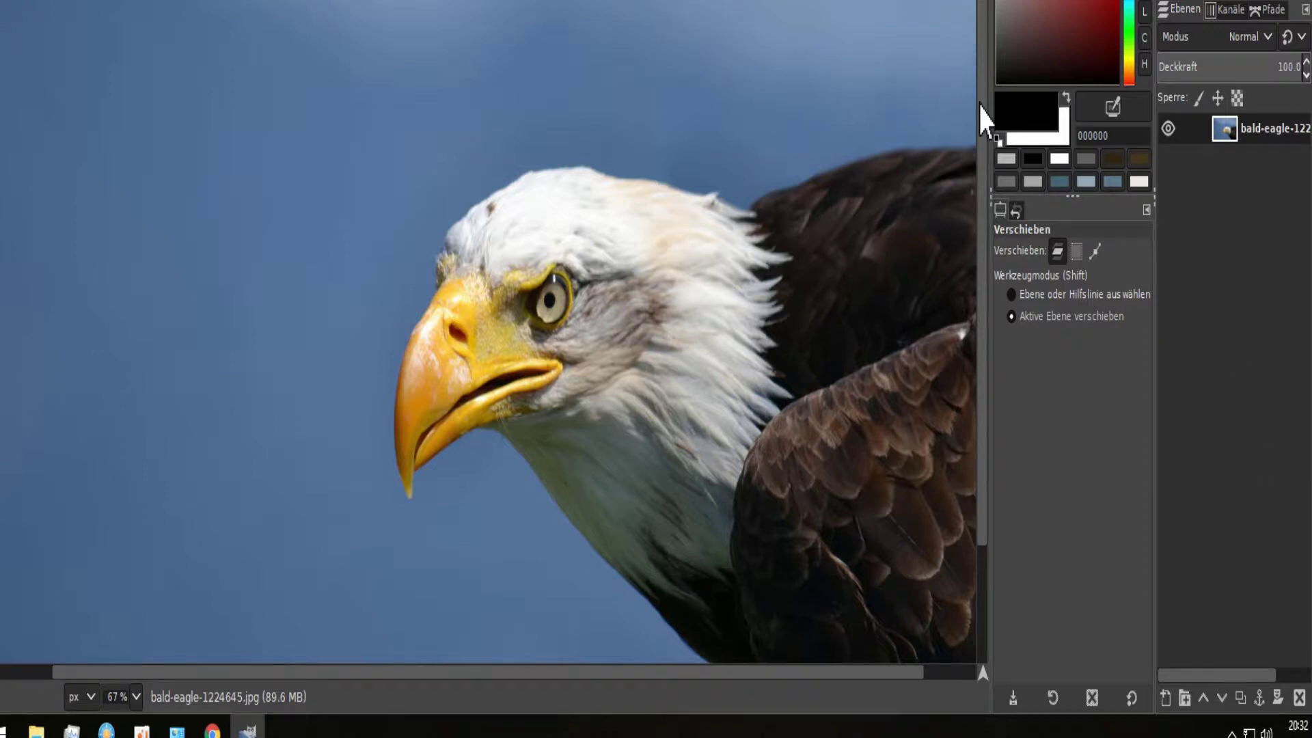
pyautogui.click(1241, 697)
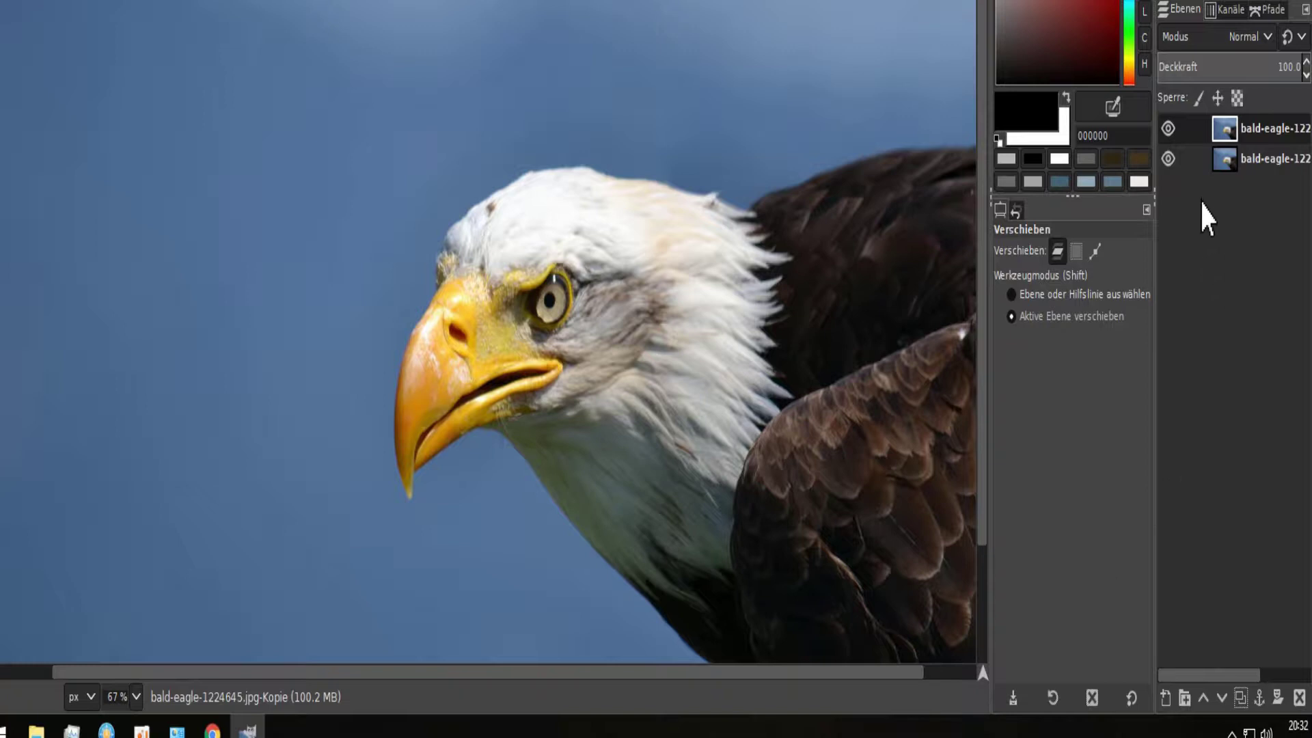
# - Duplicate the top eagle layer again, creating 'bald-eagle-1224645.jpg-Kopie #1'
pyautogui.rightClick(1220, 130)
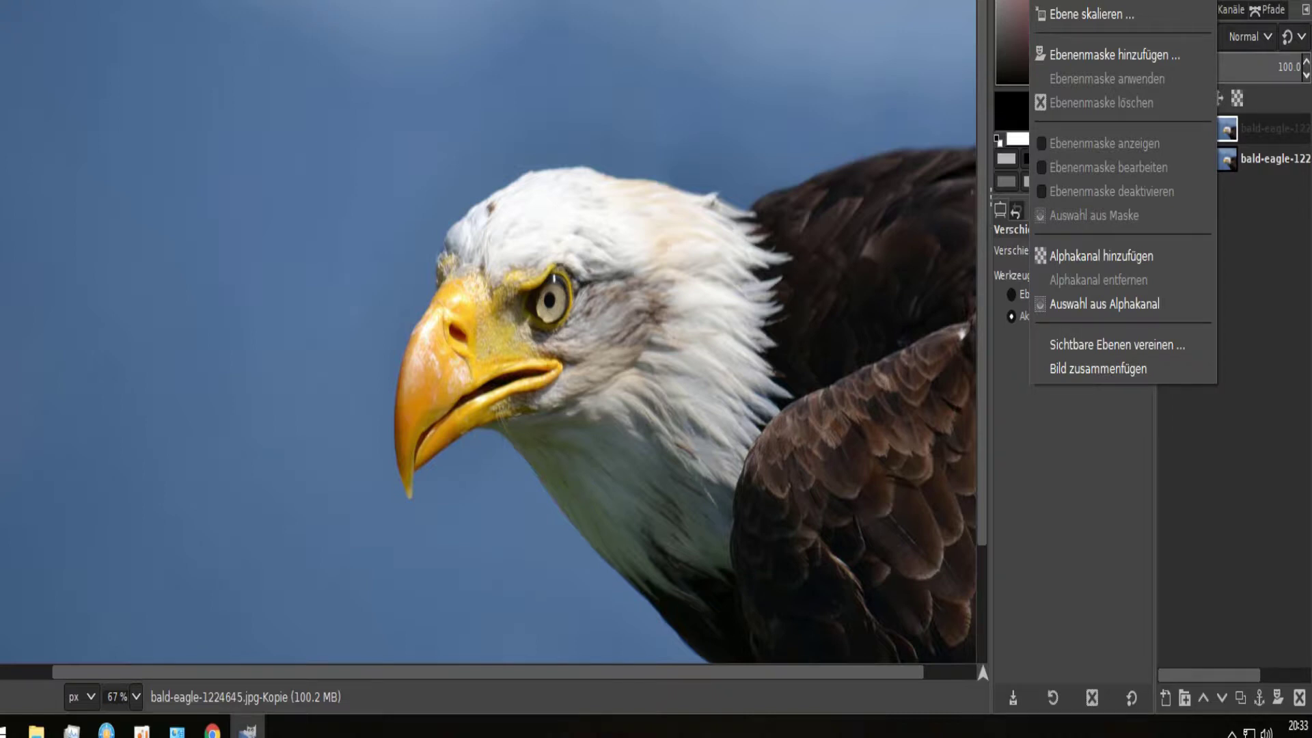
pyautogui.click(1162, 4)
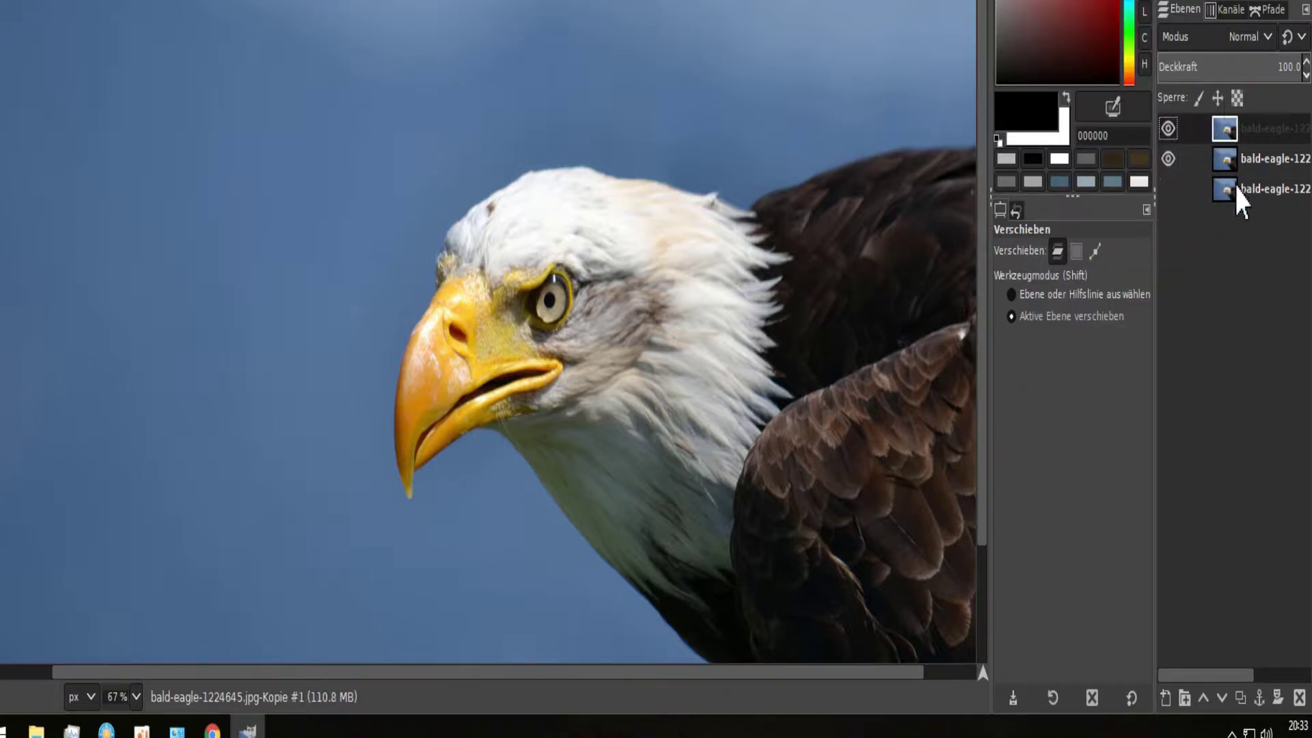
pyautogui.hotkey('alt', 'r')
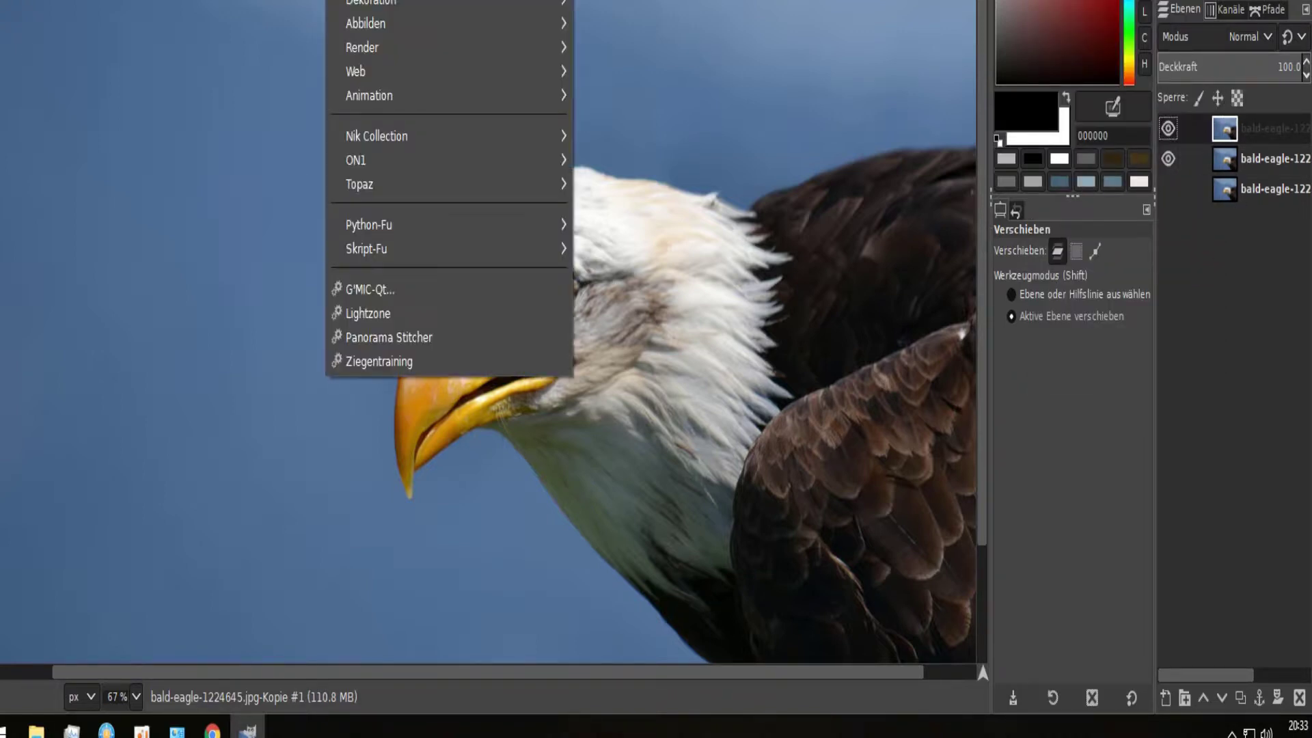
# - Apply a heavy Gaussian blur to the top 'Kopie #1' layer
pyautogui.press('Return')
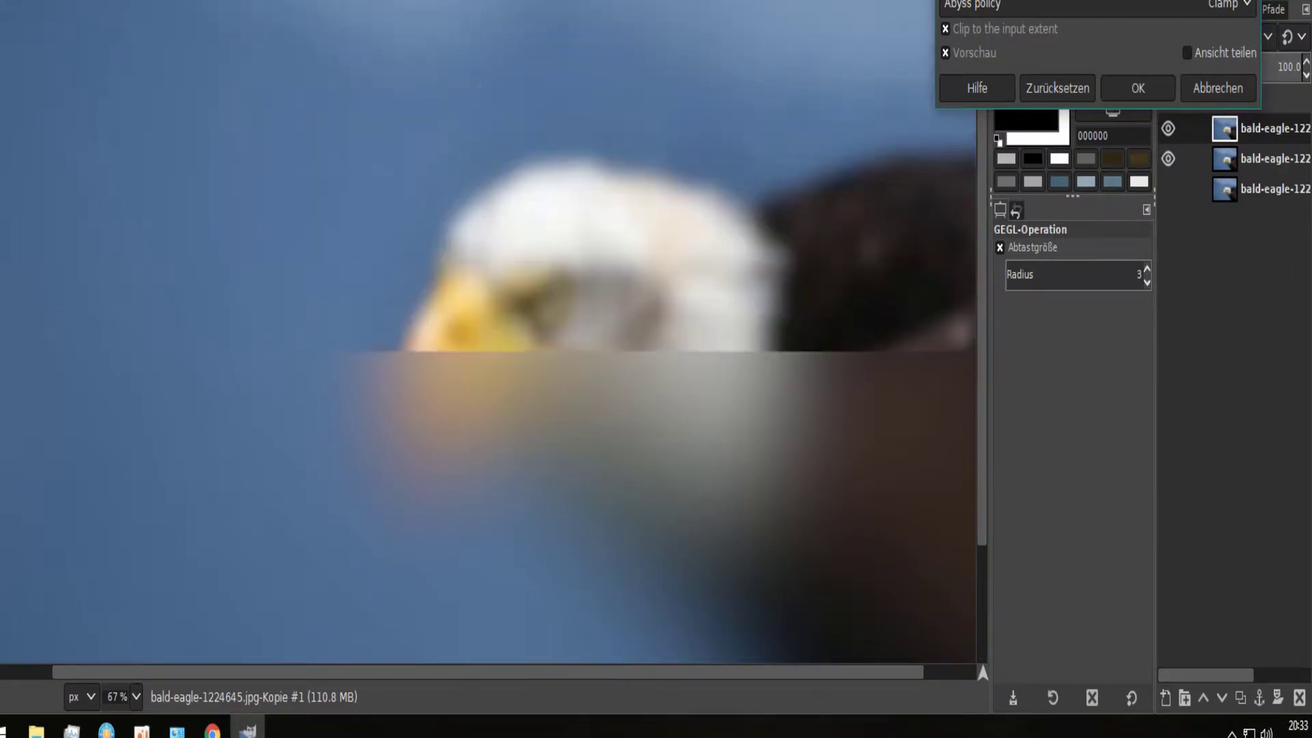
pyautogui.click(1138, 89)
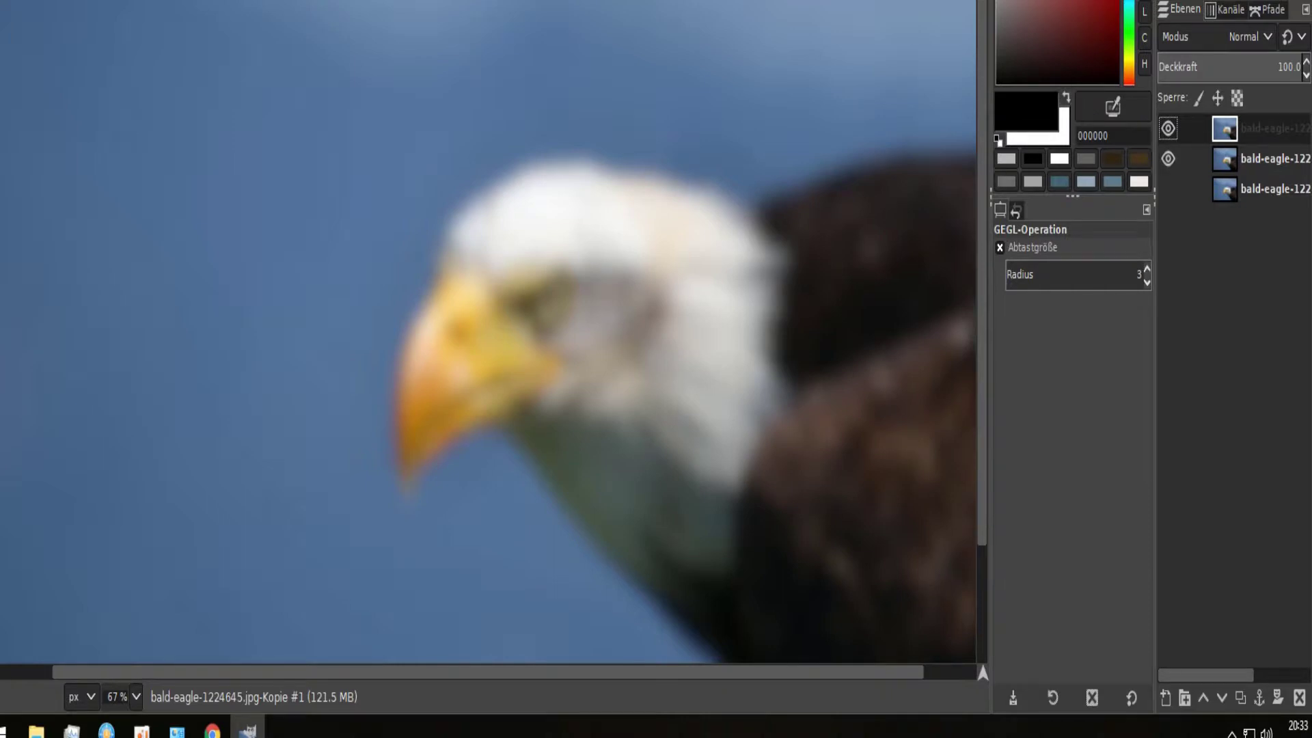
pyautogui.hotkey('alt', 'a')
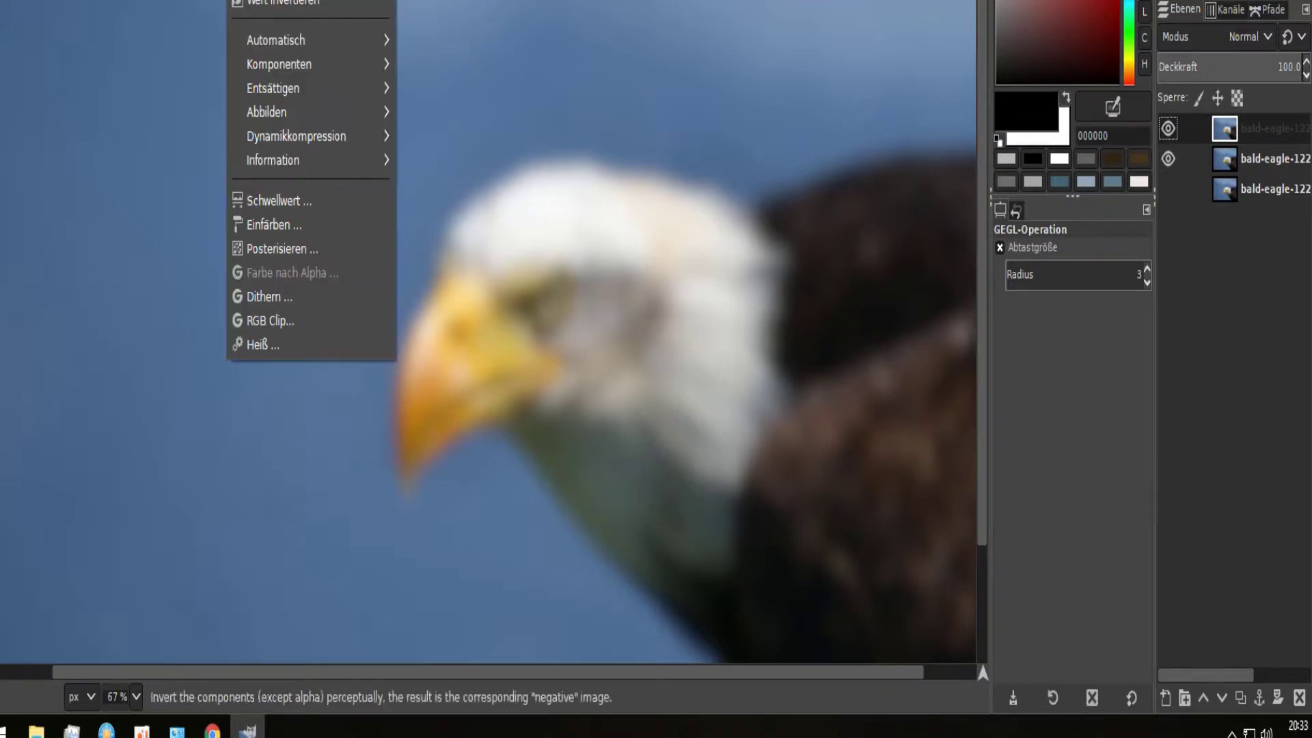
# - Invert the blurred copy, set it to 50% opacity and merge it down
pyautogui.press('Return')
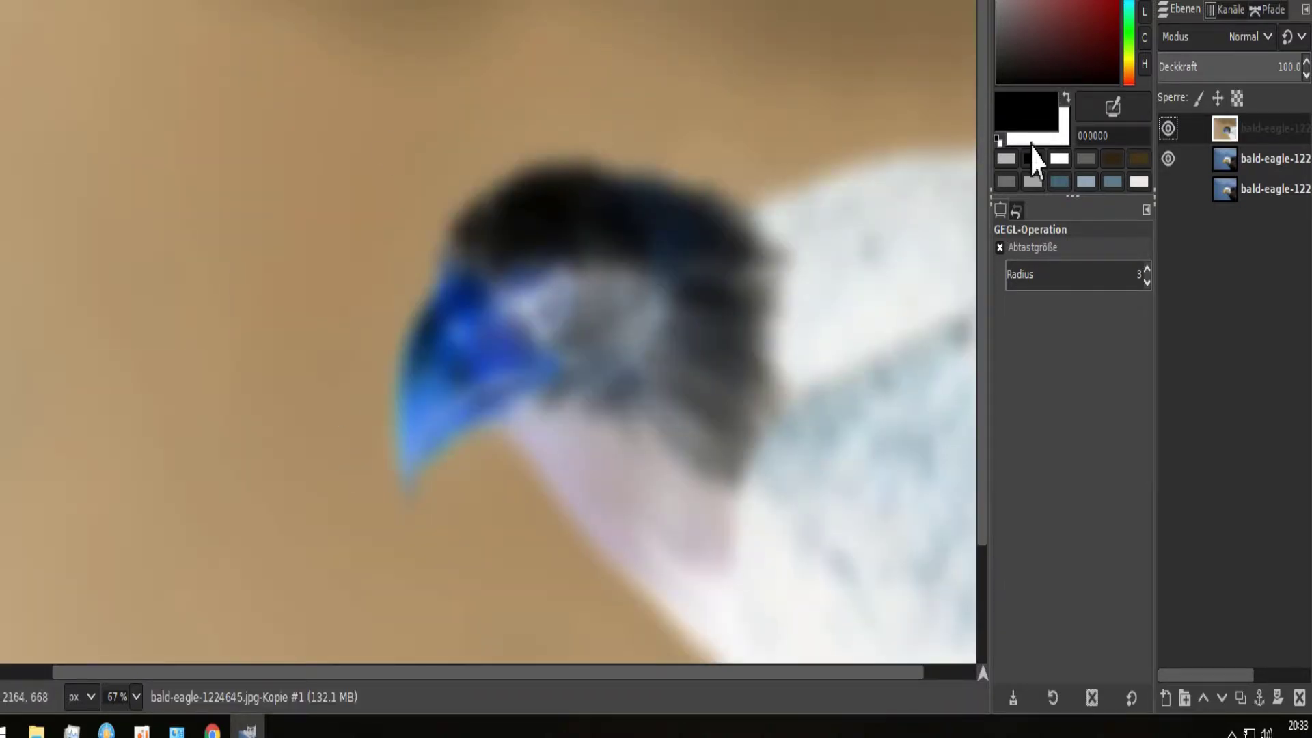
pyautogui.write('50')
pyautogui.press('Return')
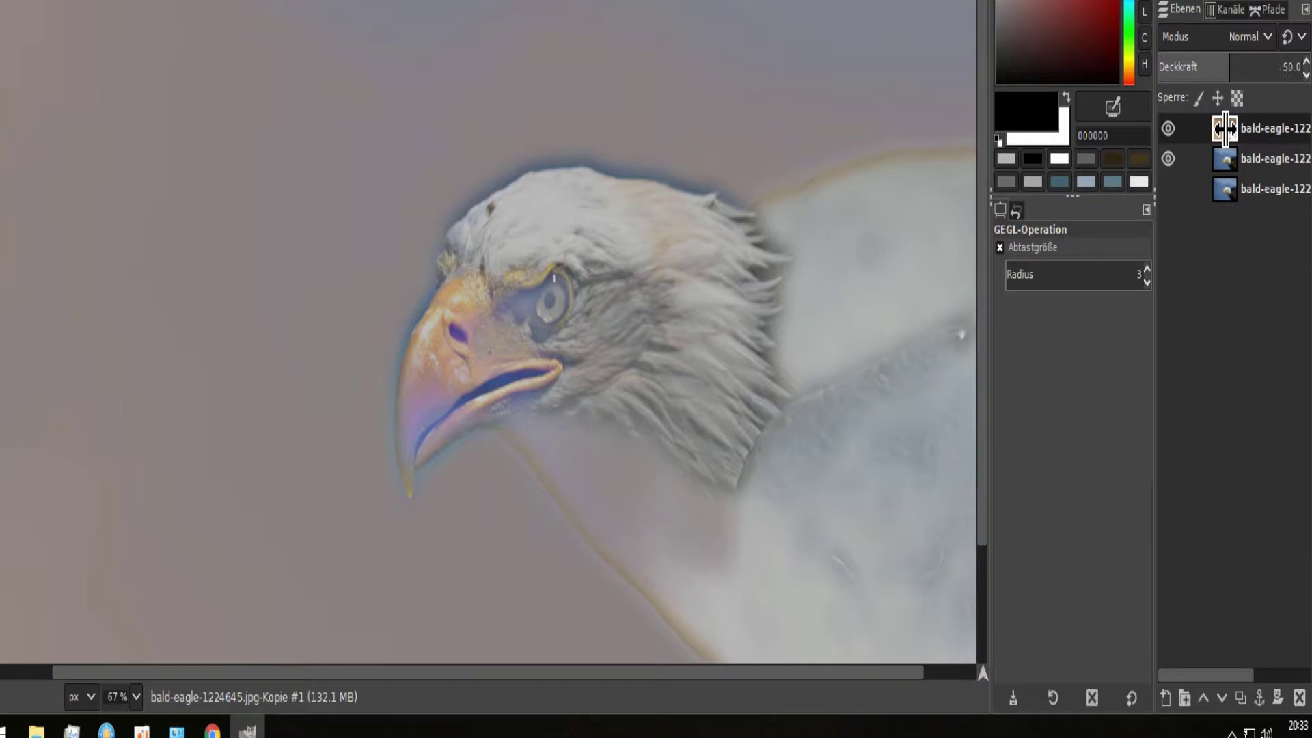
pyautogui.rightClick(1227, 129)
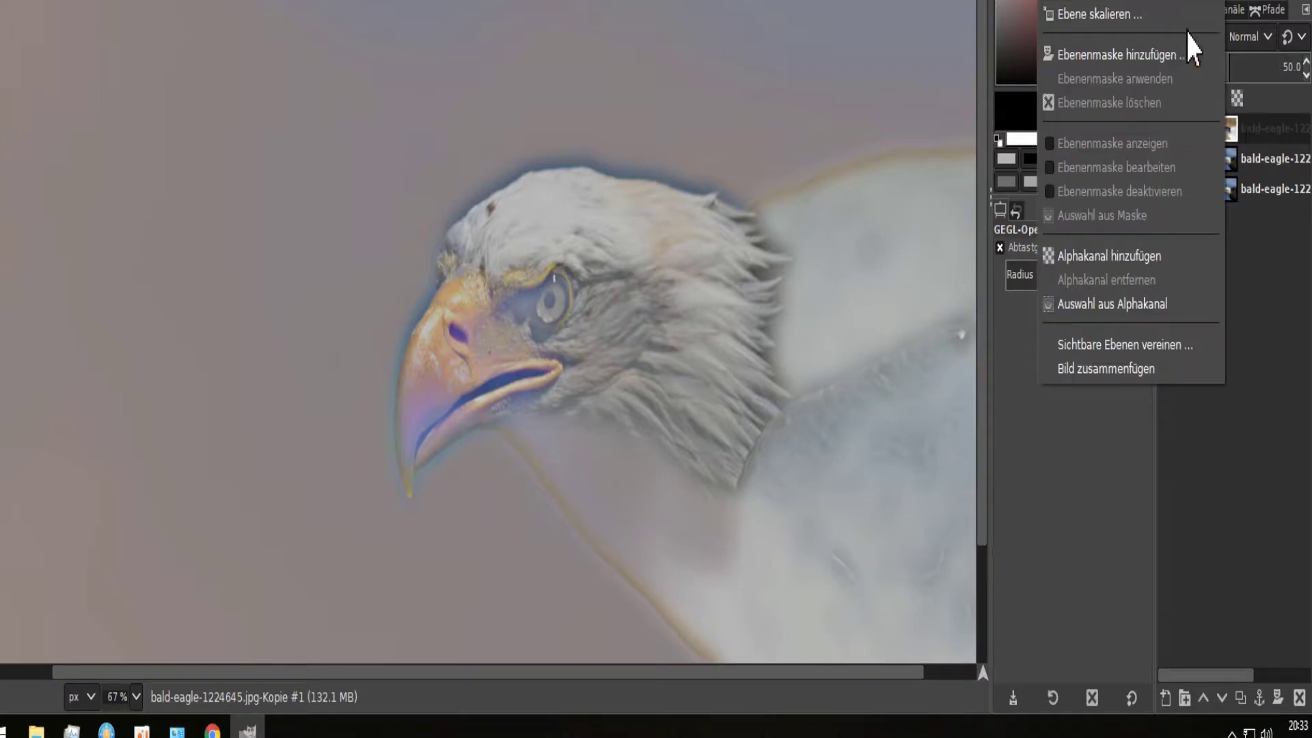
pyautogui.click(1108, 7)
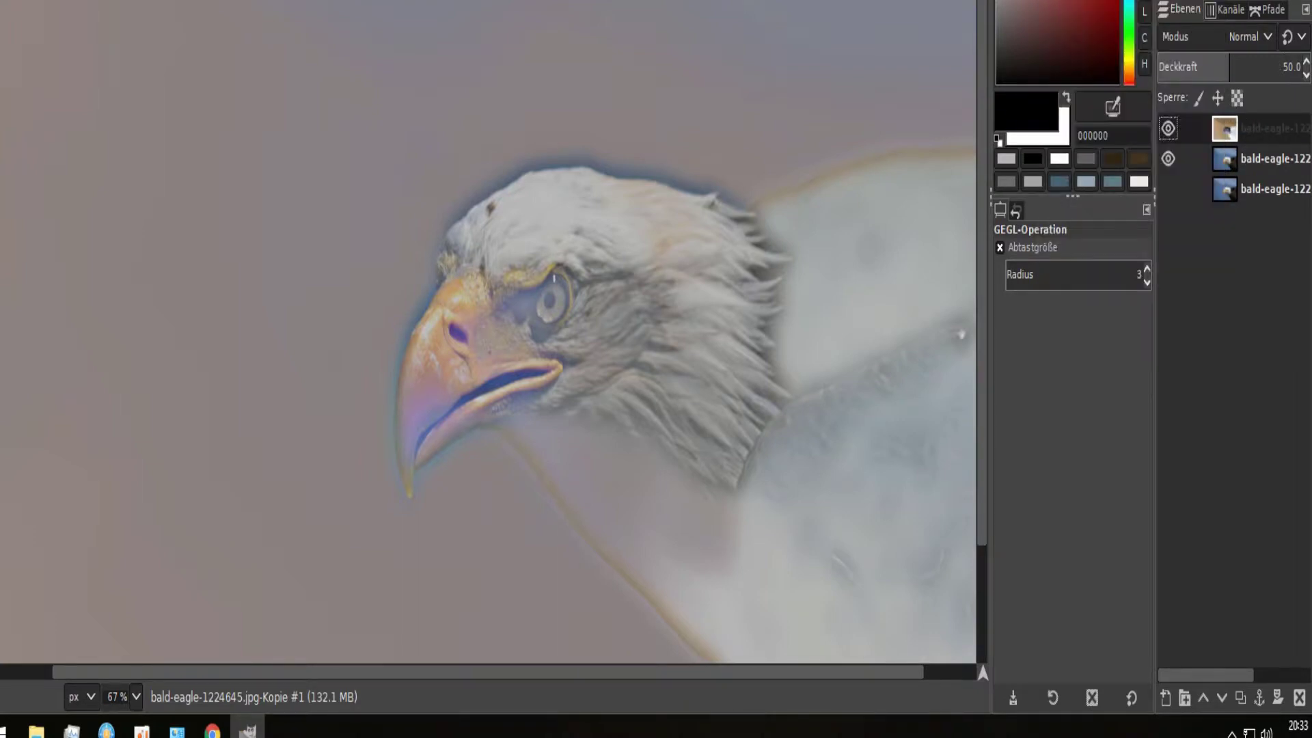
# - Set the merged grey layer to Überlagern mode and show the original eagle layer
pyautogui.click(1233, 37)
pyautogui.click(1225, 555)
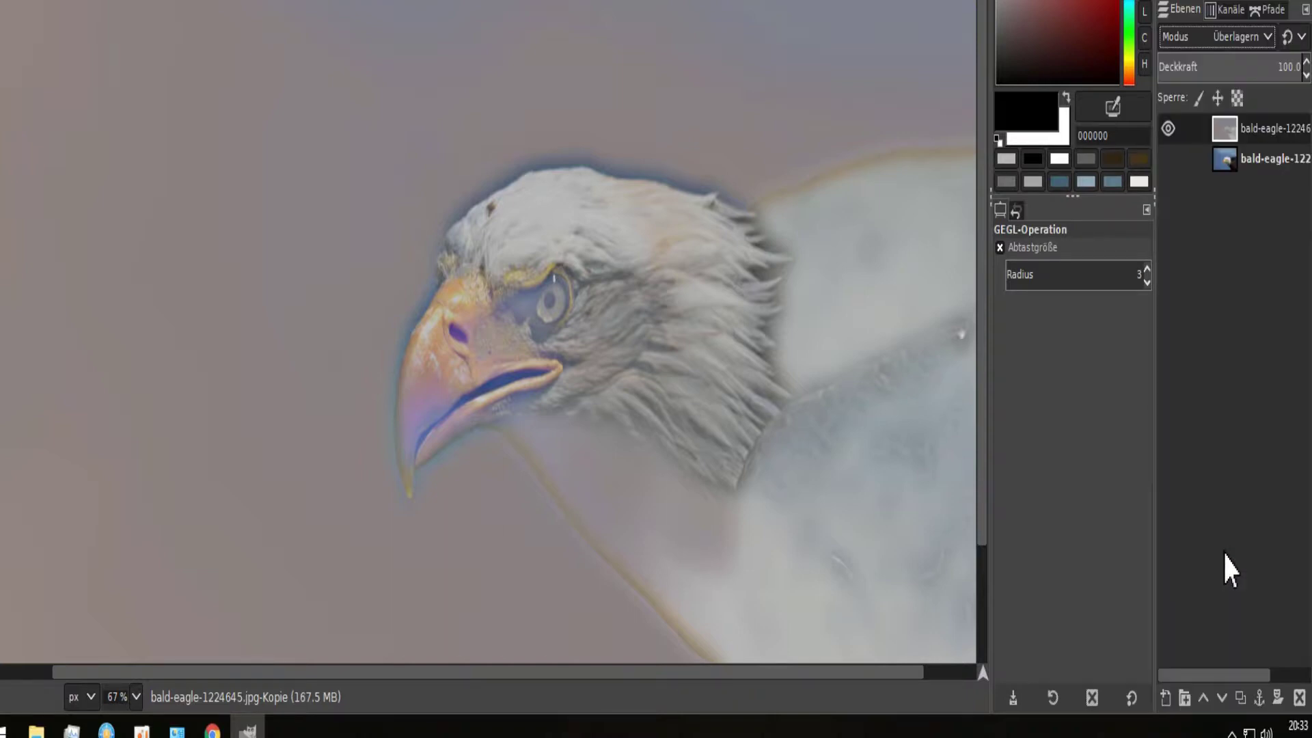
pyautogui.click(1169, 159)
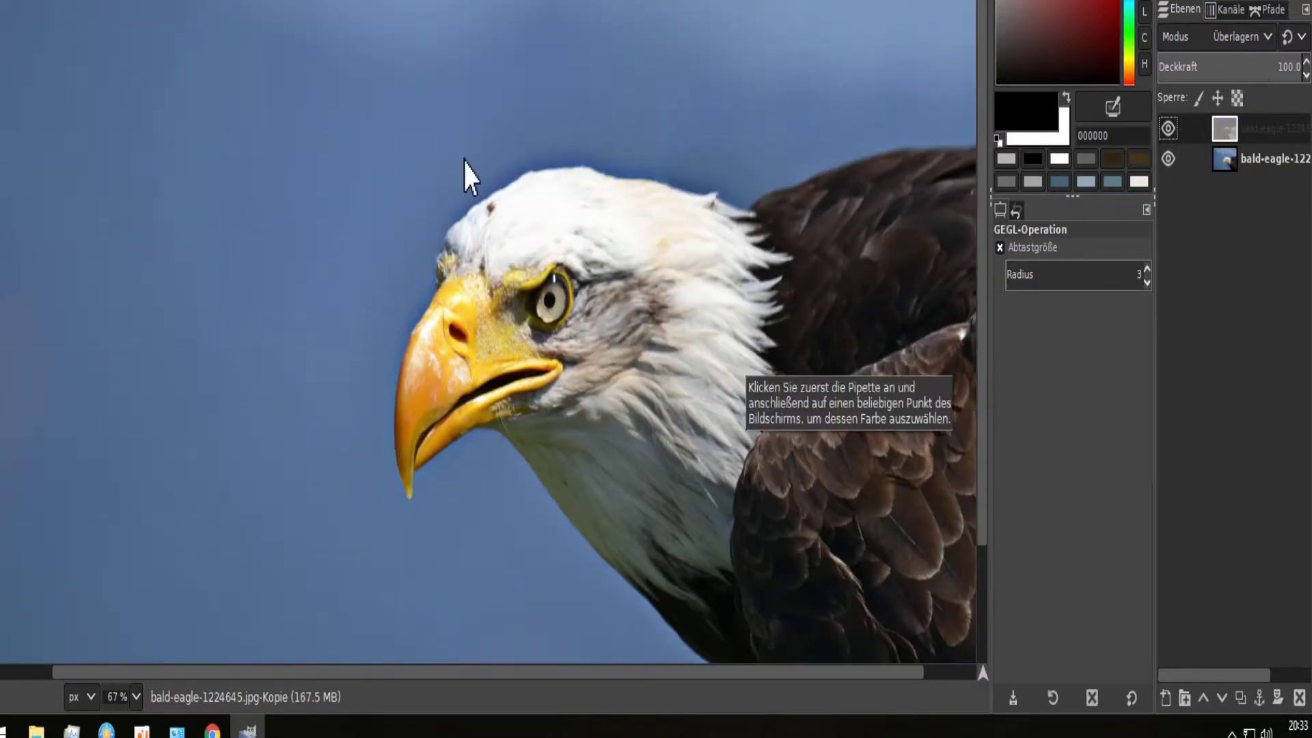
pyautogui.click(136, 697)
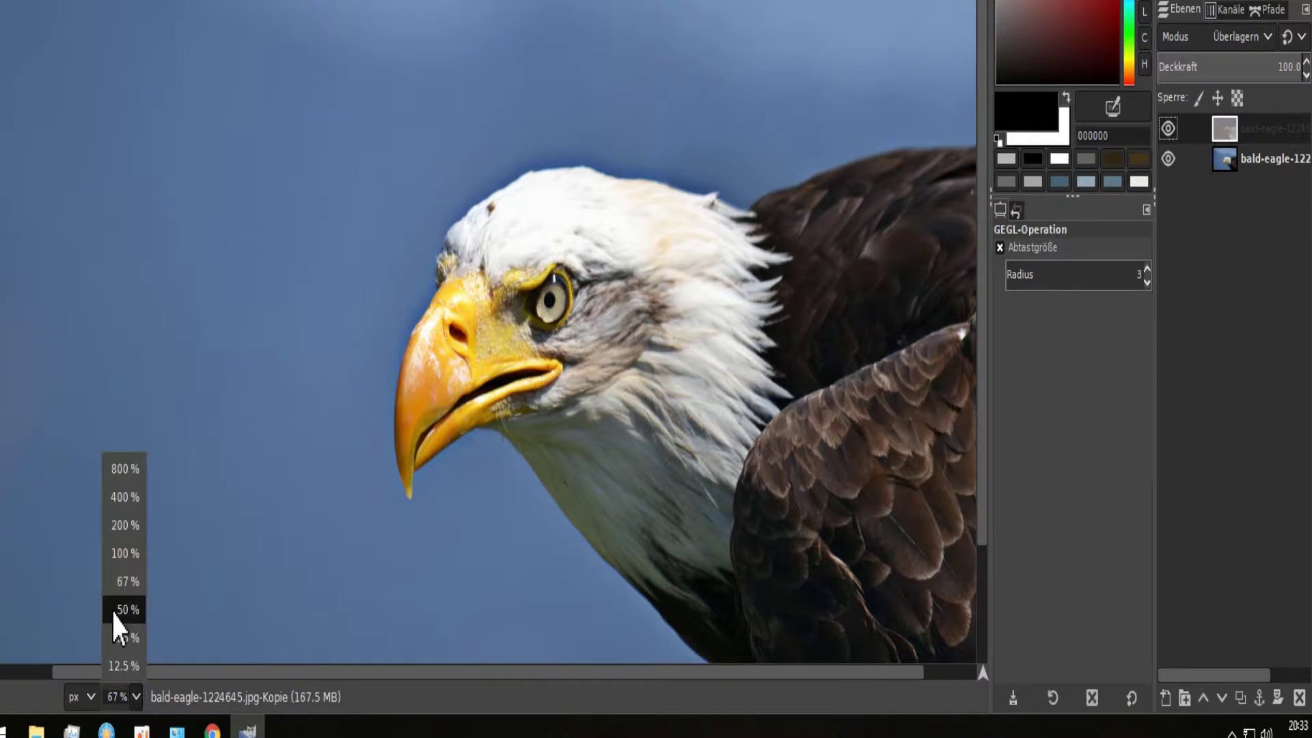
# - Zoom to 100% on the eagle's beak and eye and toggle the overlay to compare
pyautogui.click(124, 553)
pyautogui.keyDown('ctrl'); pyautogui.scroll(2, 294, 327); pyautogui.keyUp('ctrl')
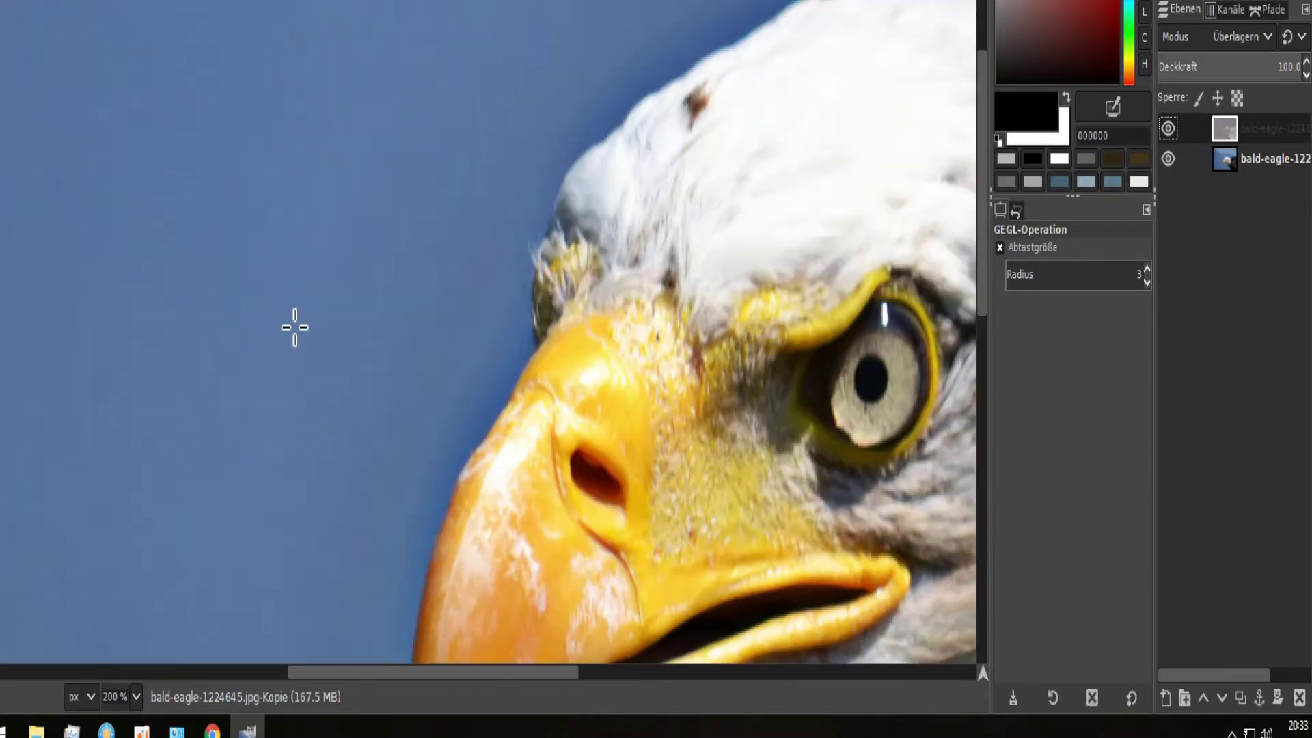
pyautogui.moveTo(639, 328); pyautogui.dragTo(470, 73)
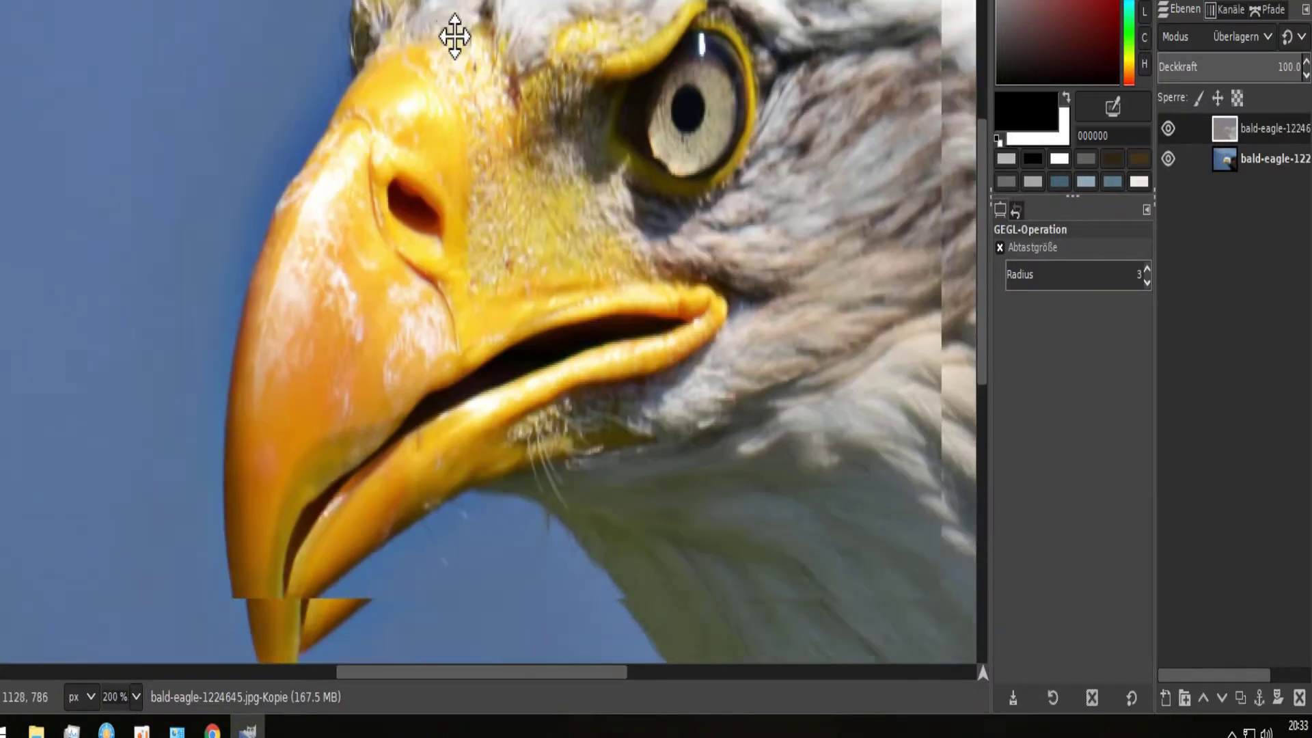
pyautogui.click(1168, 129)
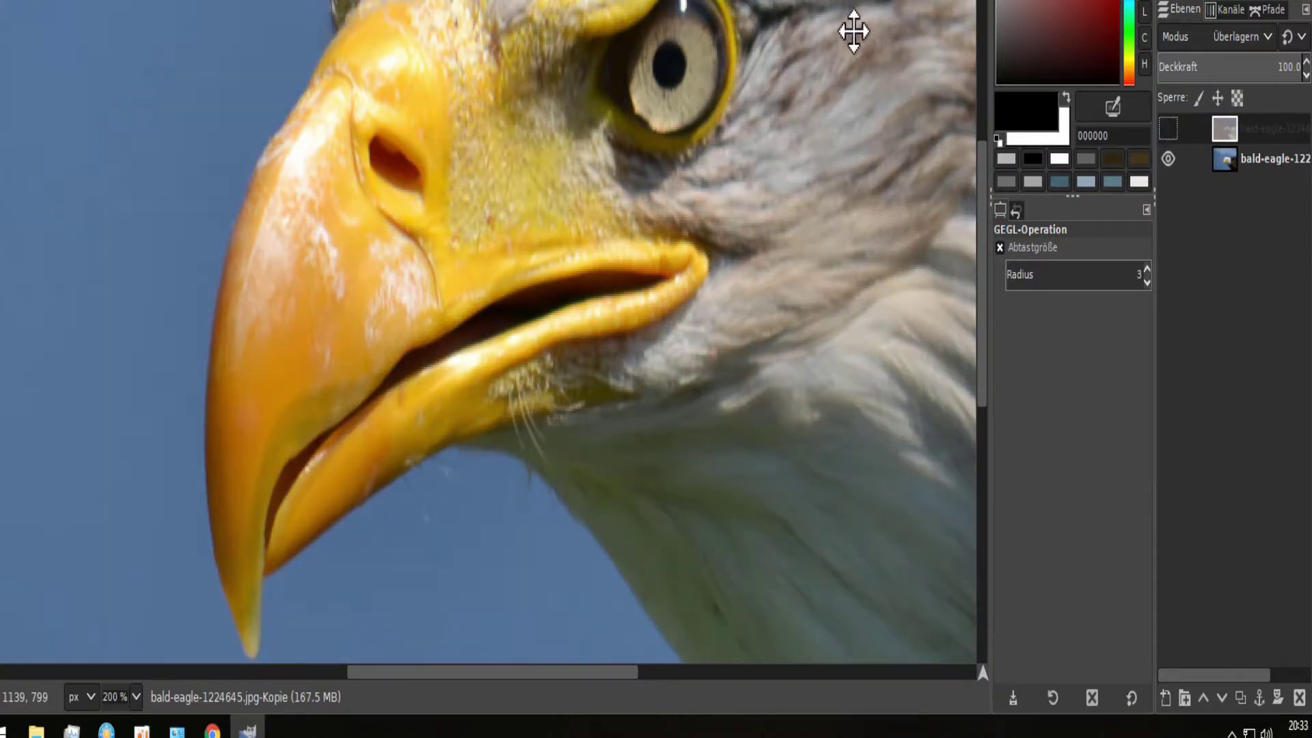
pyautogui.click(1170, 130)
pyautogui.click(1170, 130)
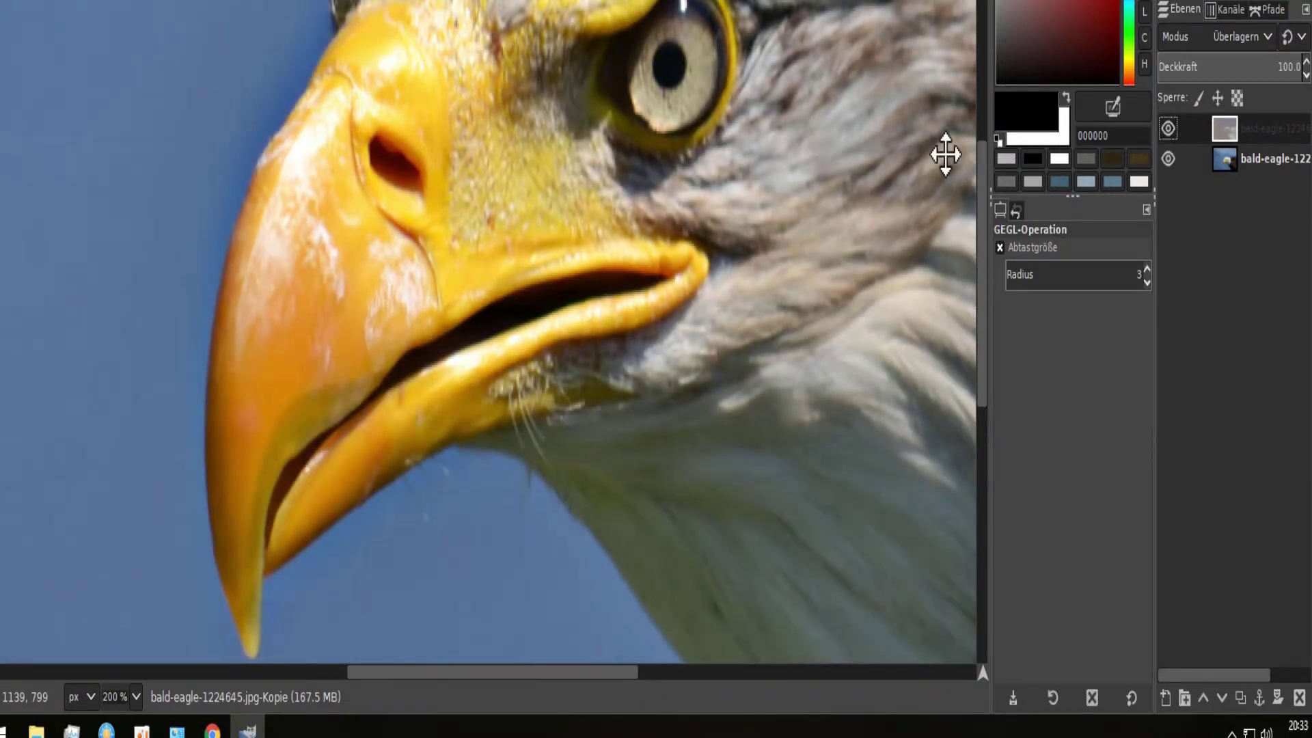
pyautogui.click(1163, 139)
pyautogui.click(1169, 129)
# - Lower the overlay opacity to 81.7, hide it for comparison, and select the base layer
pyautogui.moveTo(1233, 67)
pyautogui.mouseDown()
pyautogui.moveTo(1156, 67)
pyautogui.moveTo(1282, 75)
pyautogui.moveTo(1275, 84)
pyautogui.mouseUp()
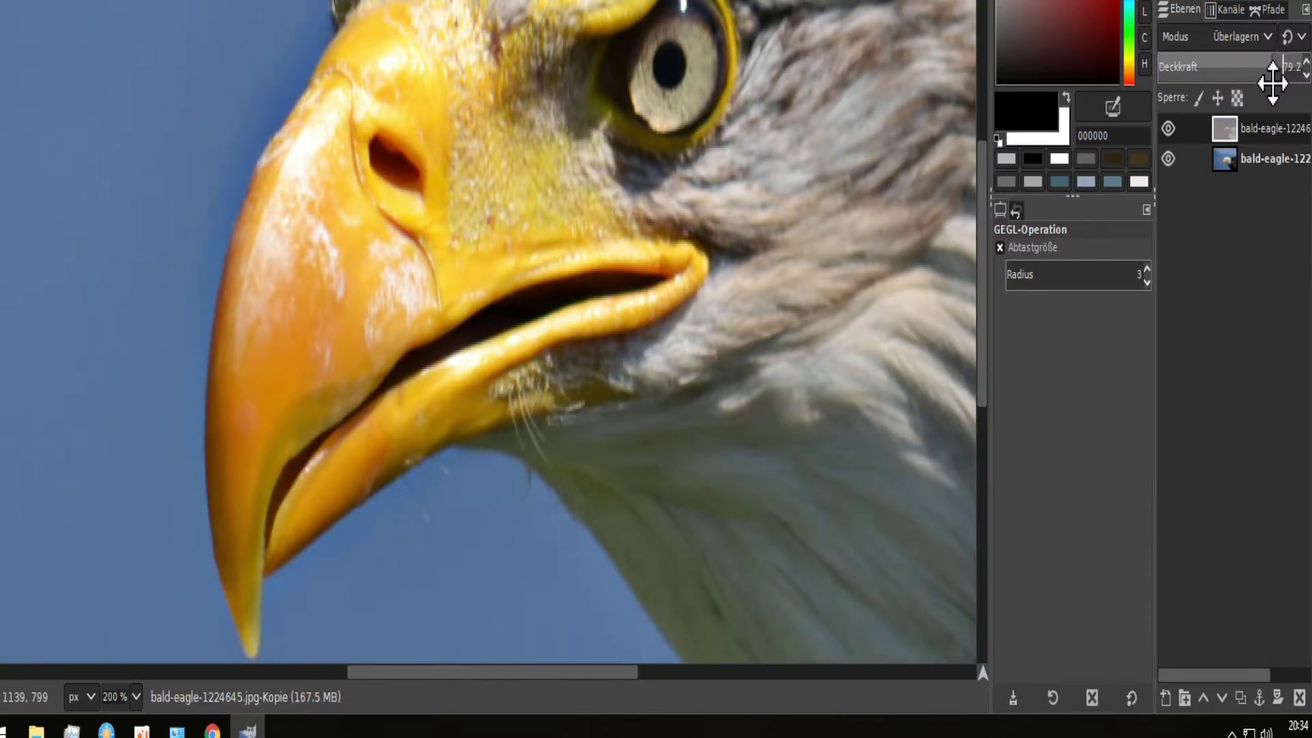
pyautogui.click(1285, 66)
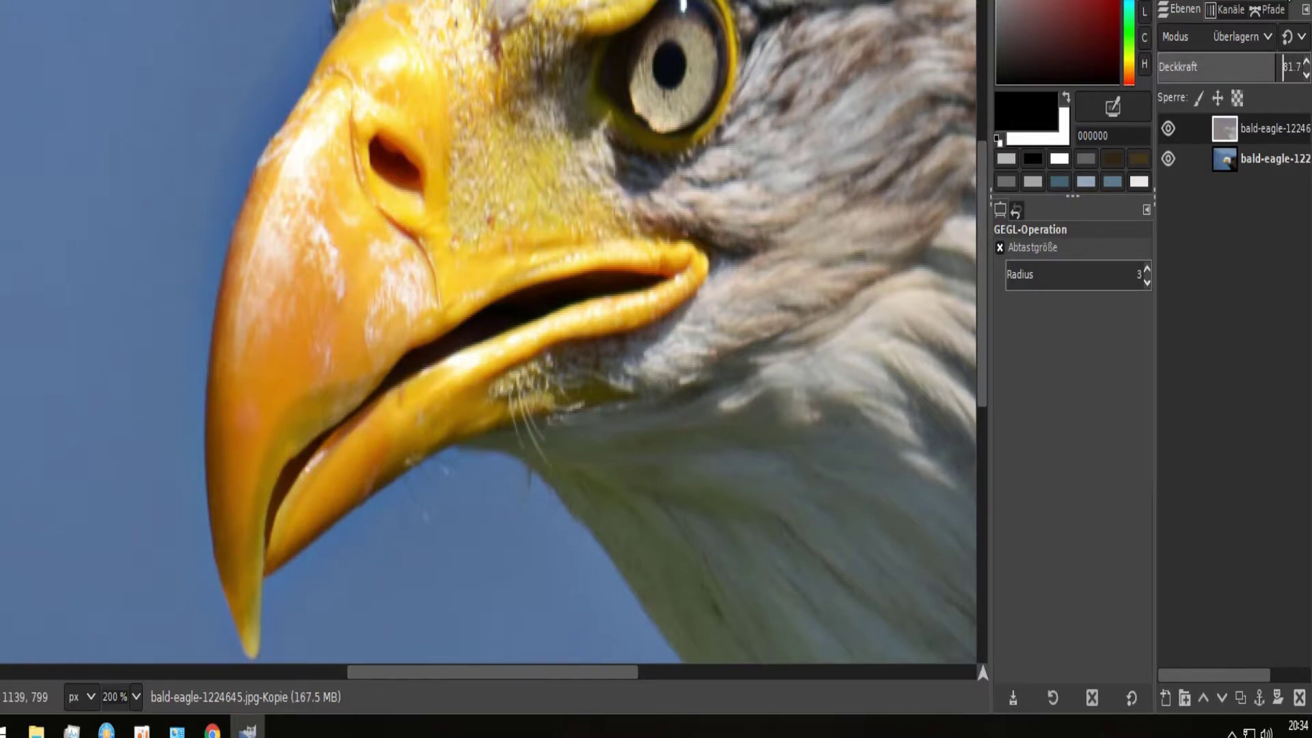
pyautogui.click(1168, 130)
pyautogui.click(1167, 131)
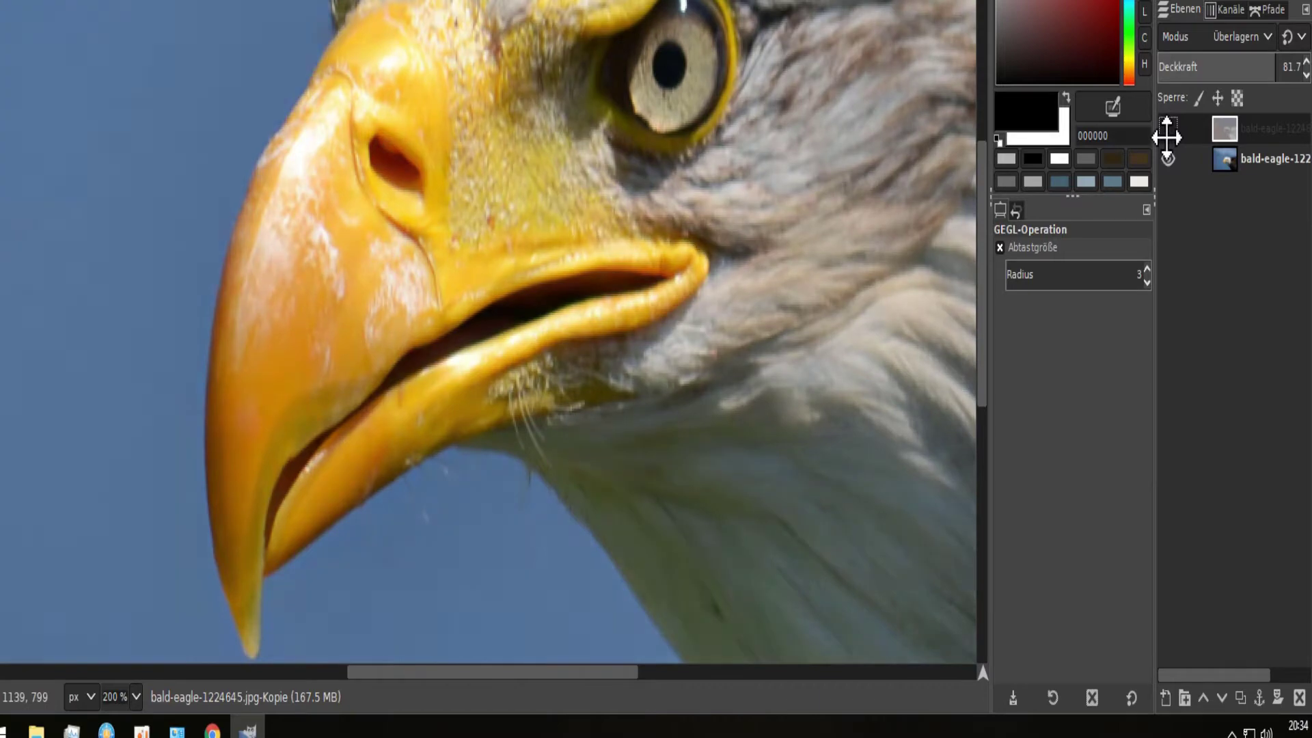
pyautogui.click(1167, 132)
pyautogui.click(1167, 132)
pyautogui.moveTo(1168, 137); pyautogui.dragTo(1224, 152)
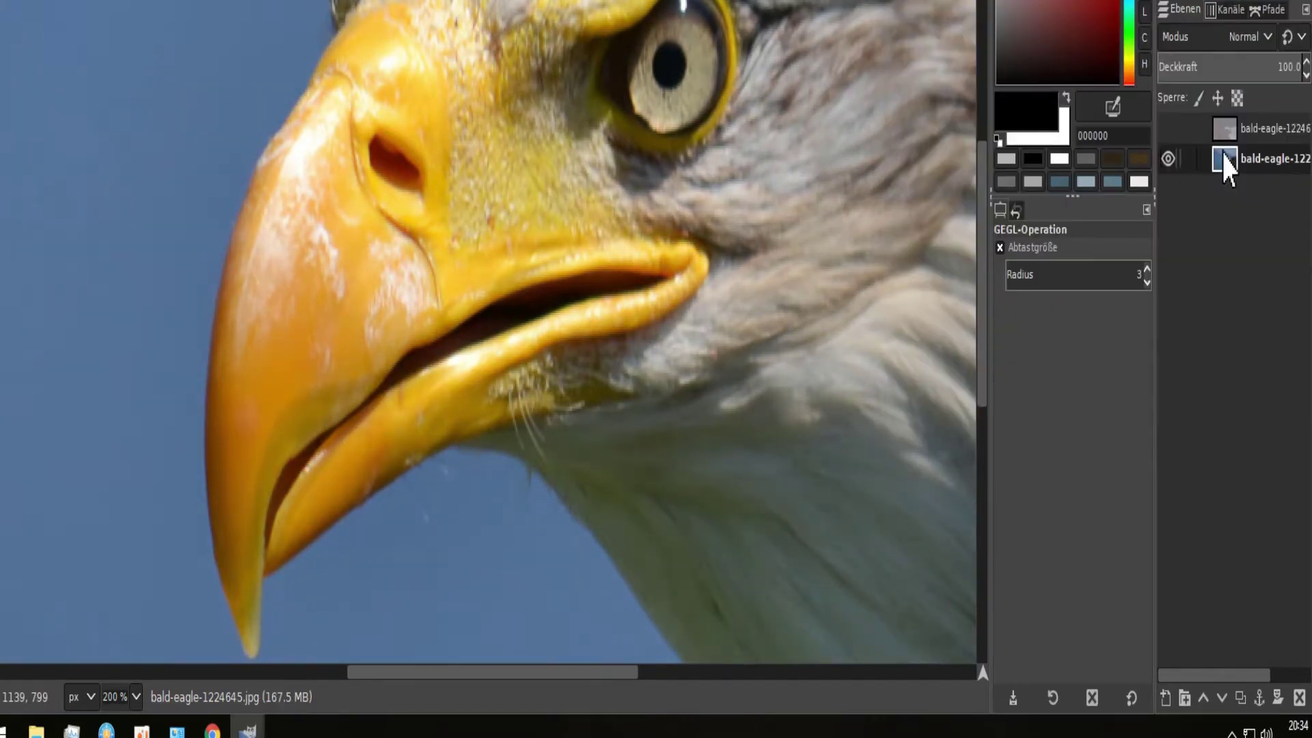
# - Rename the overlay layer to 'selbstgebaut'
pyautogui.moveTo(1224, 152); pyautogui.dragTo(1228, 140)
pyautogui.rightClick(1226, 130)
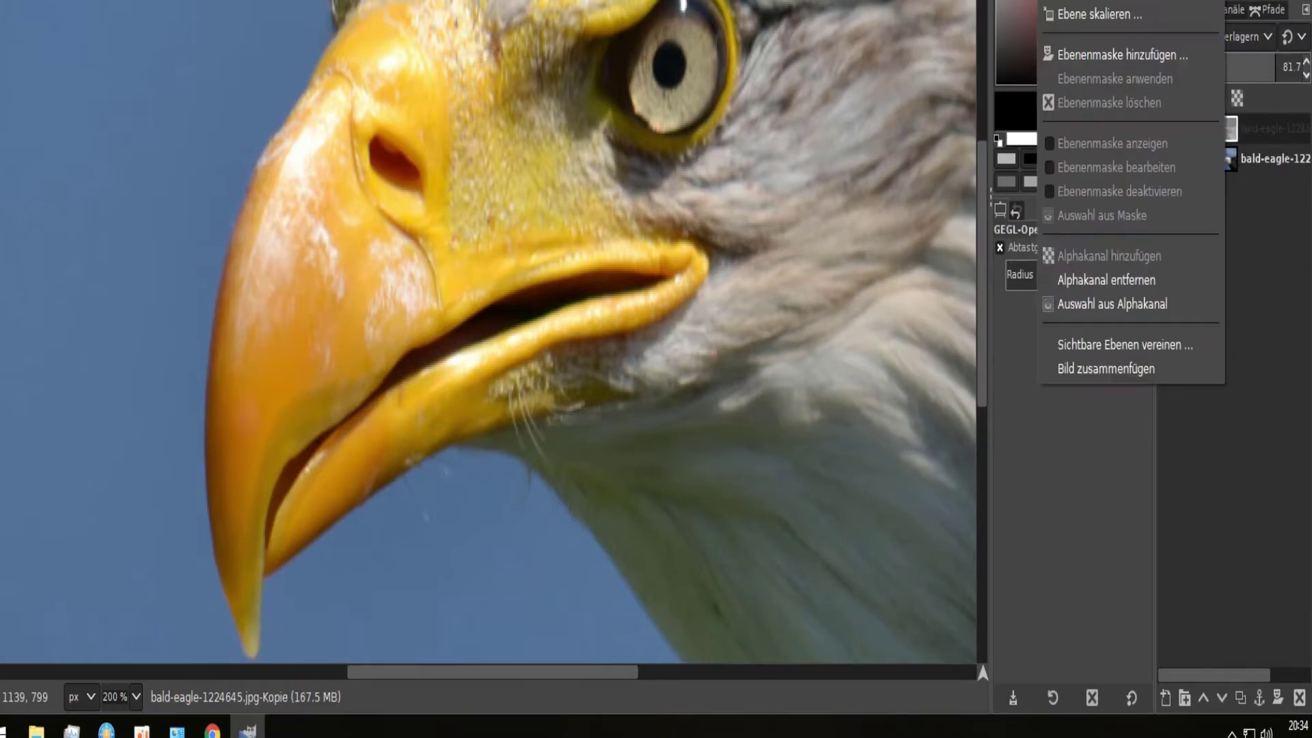
pyautogui.click(1223, 129)
pyautogui.doubleClick(1211, 130)
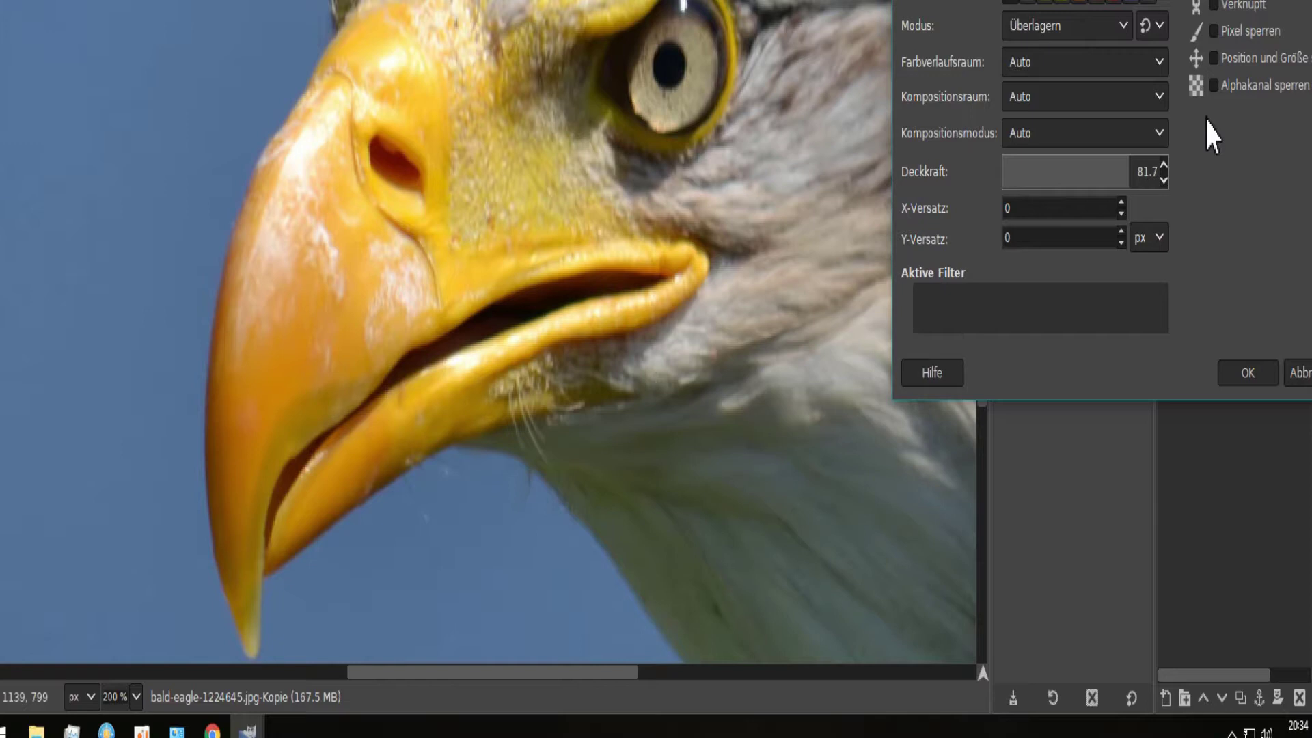
pyautogui.press('Return')
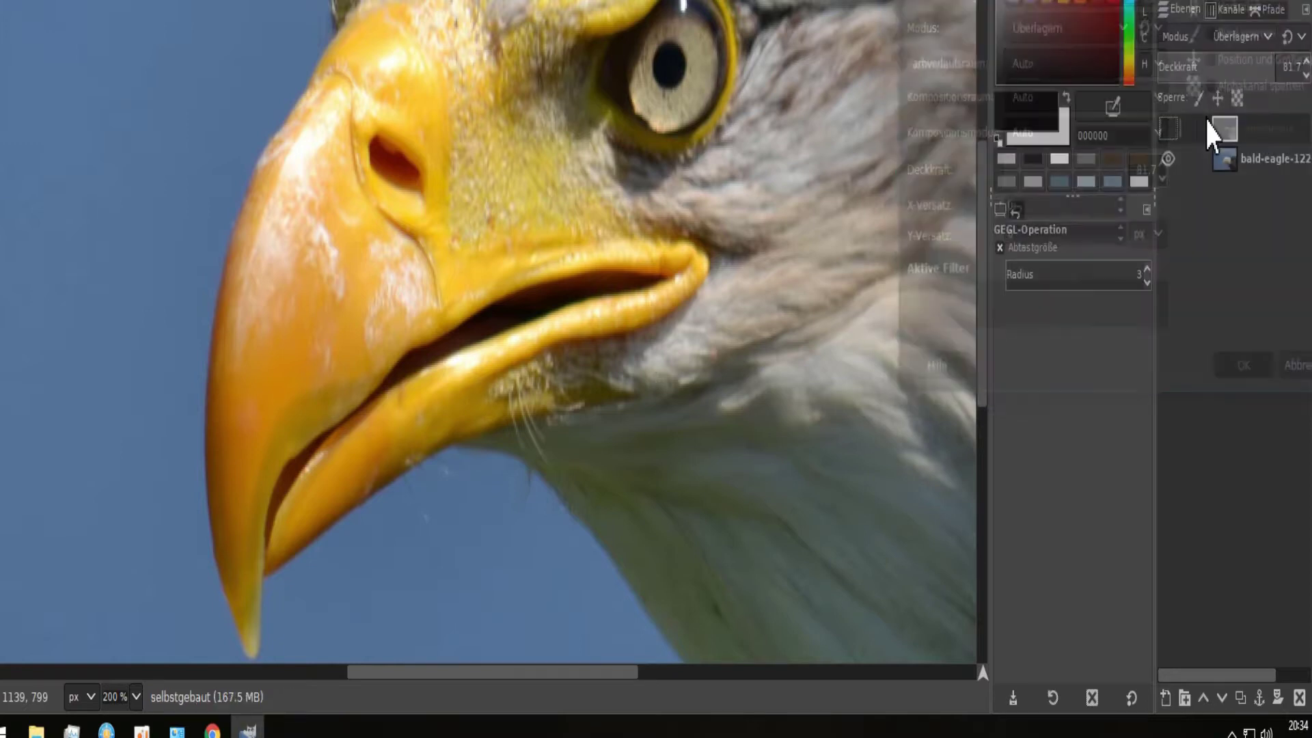
# - Duplicate the original eagle layer, raise the copy to the top, and name it 'Hochpass'
pyautogui.click(1224, 161)
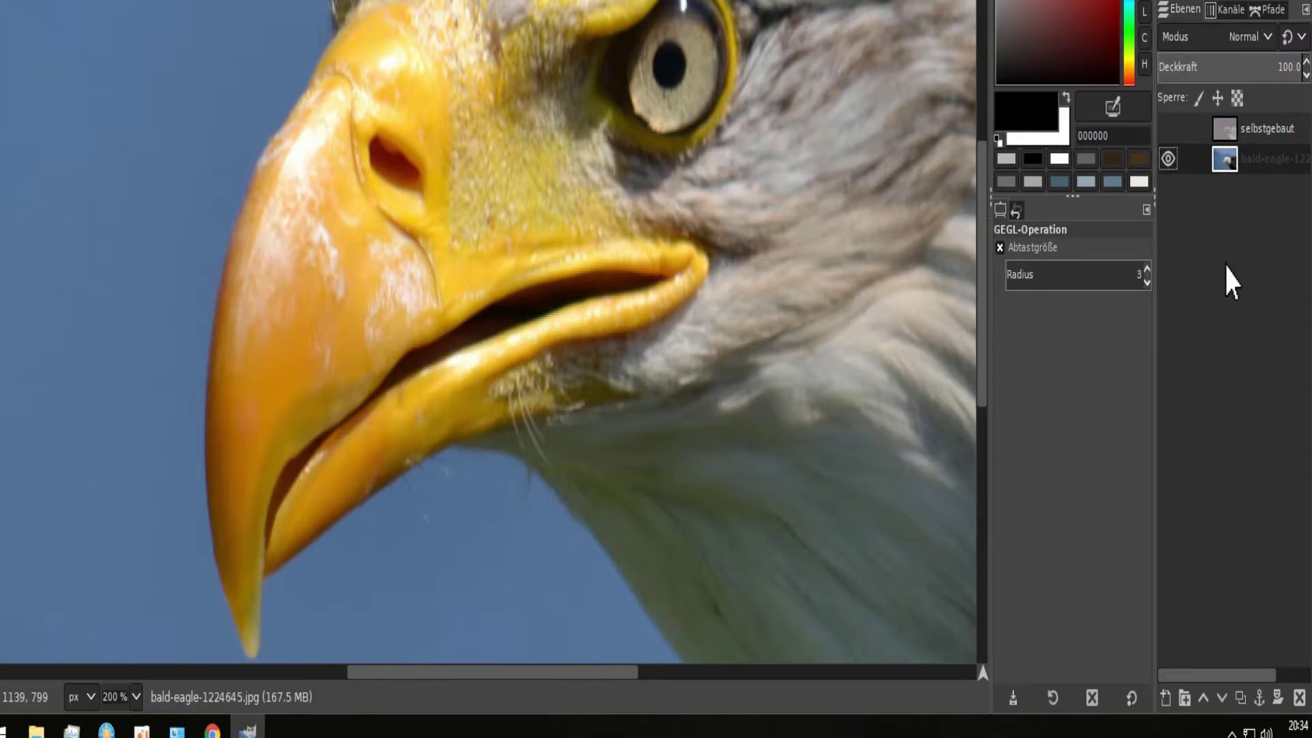
pyautogui.click(1240, 697)
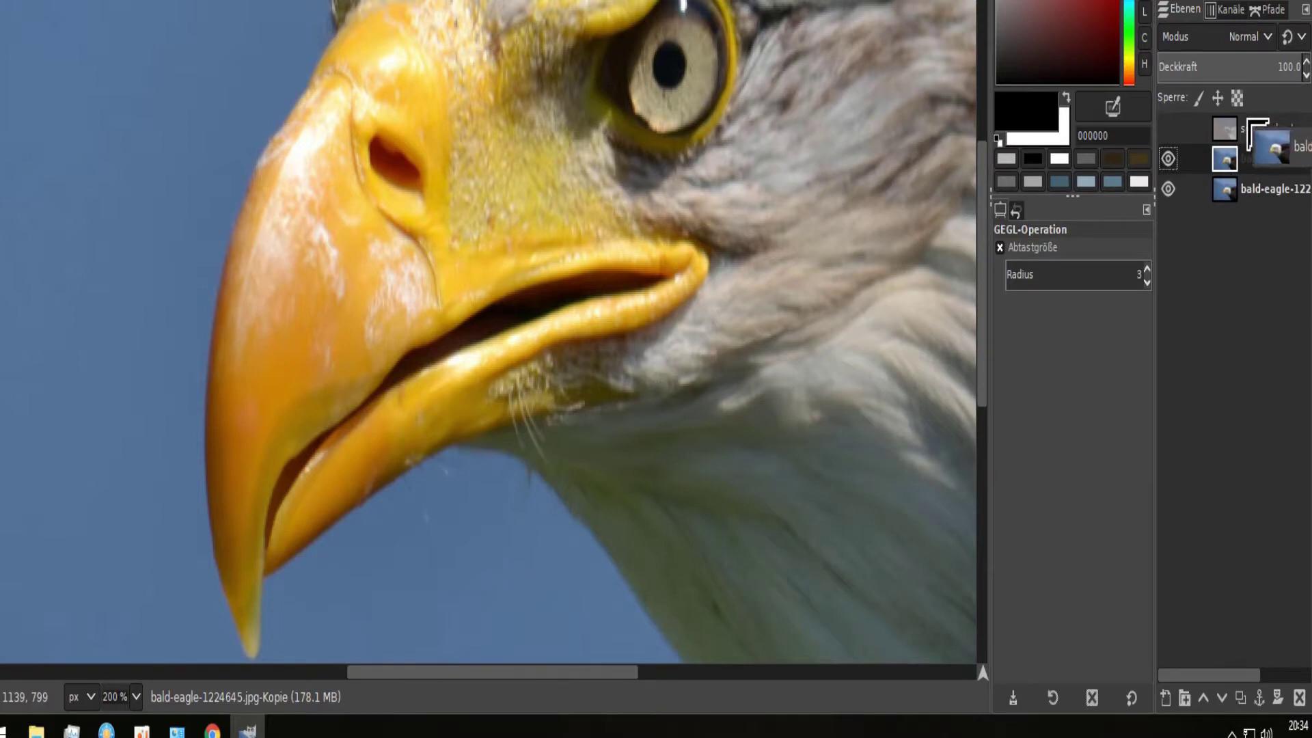
pyautogui.click(1202, 699)
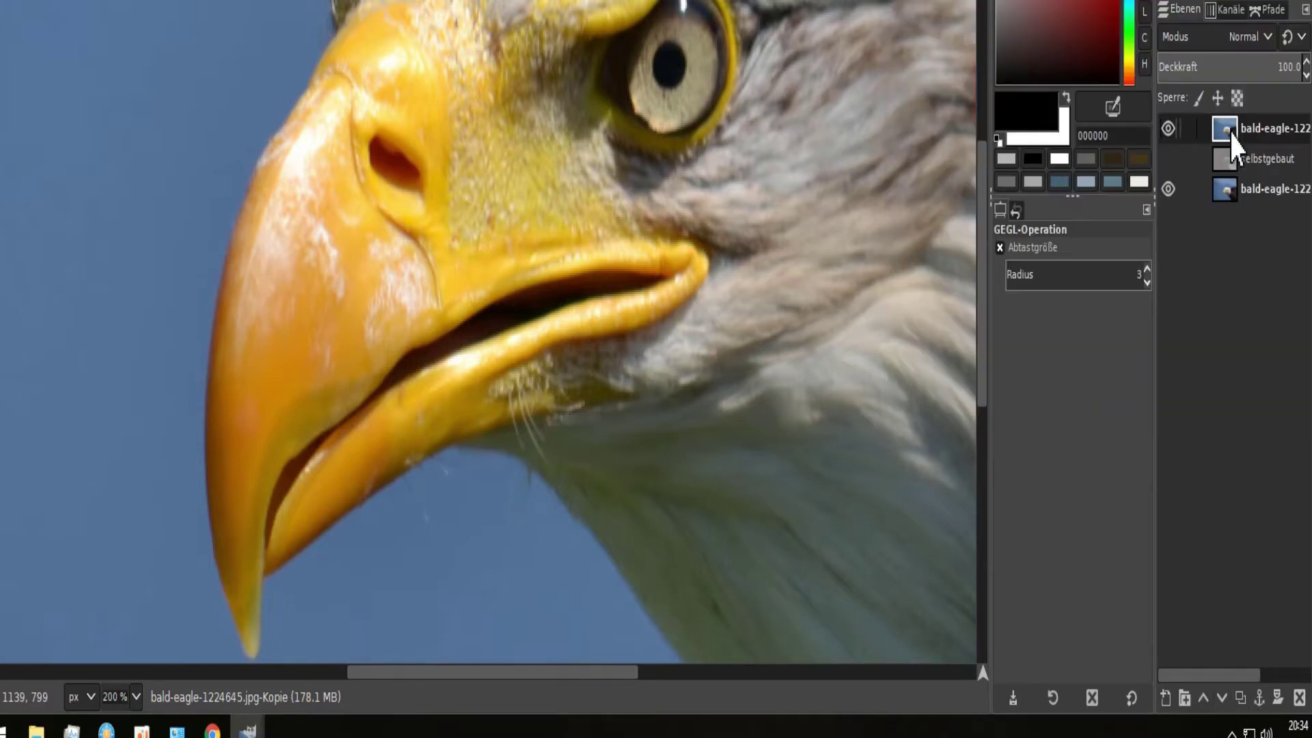
pyautogui.doubleClick(1231, 133)
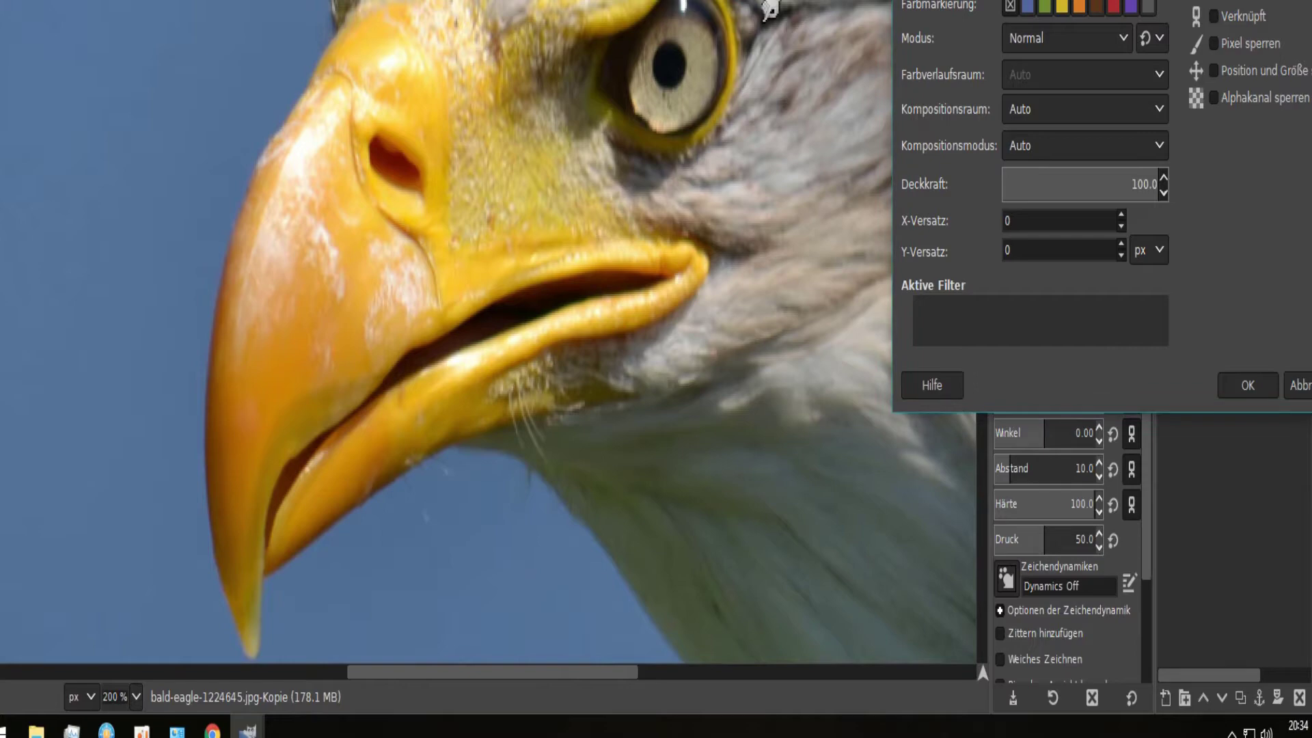
pyautogui.press('Return')
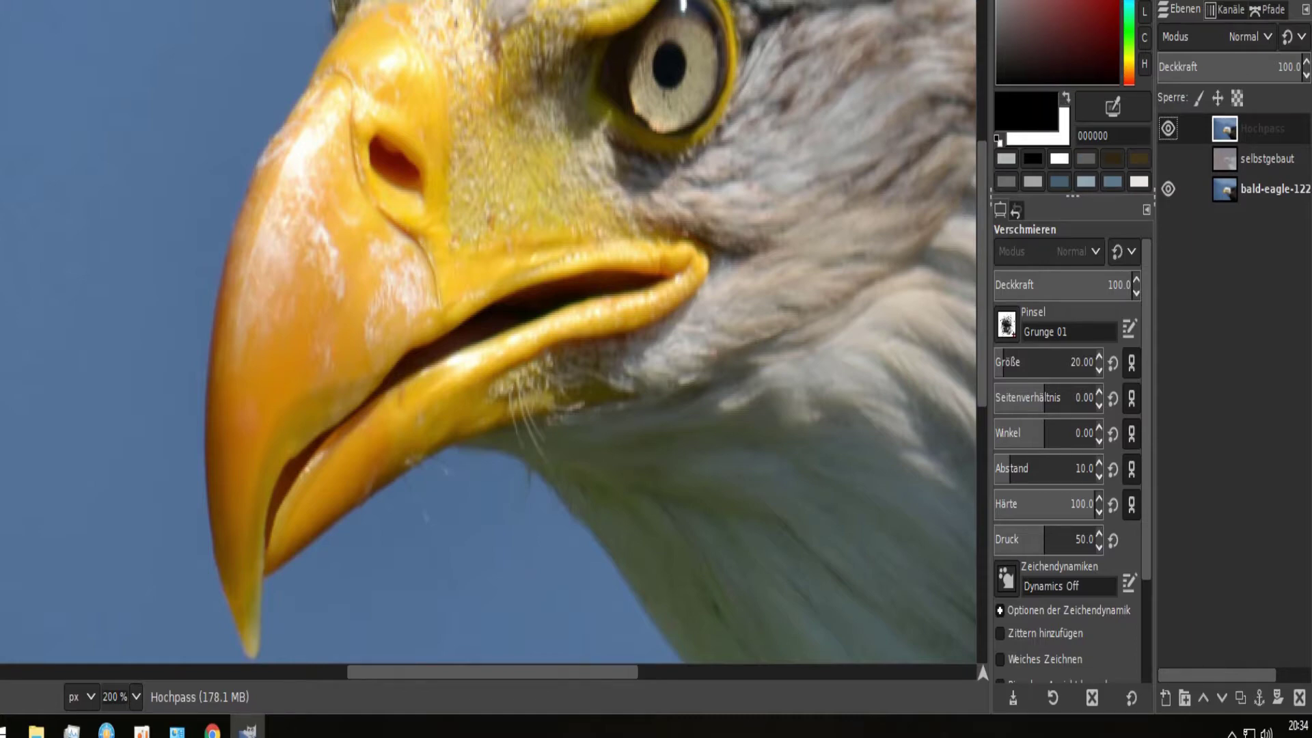
# - Apply the High Pass filter (radius 3) to Hochpass and set its mode to Überlagern
pyautogui.hotkey('alt', 'r')
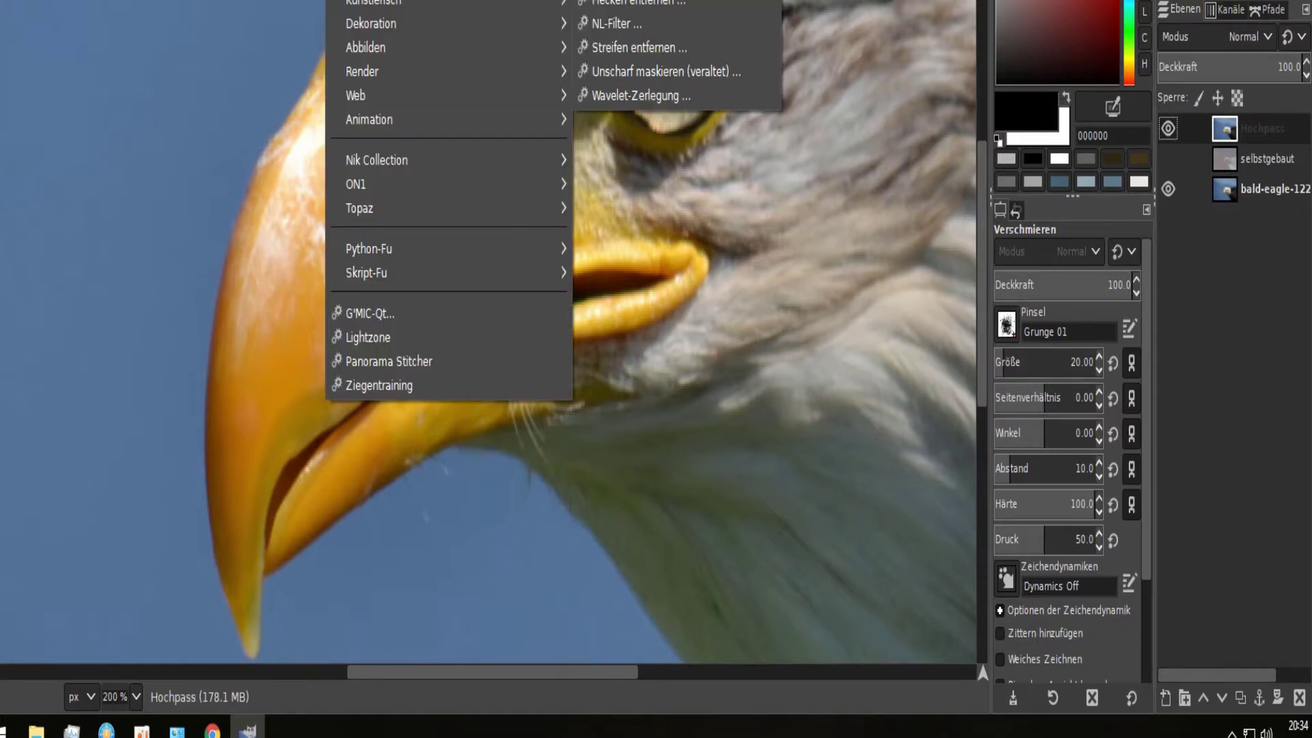
pyautogui.press('Escape')
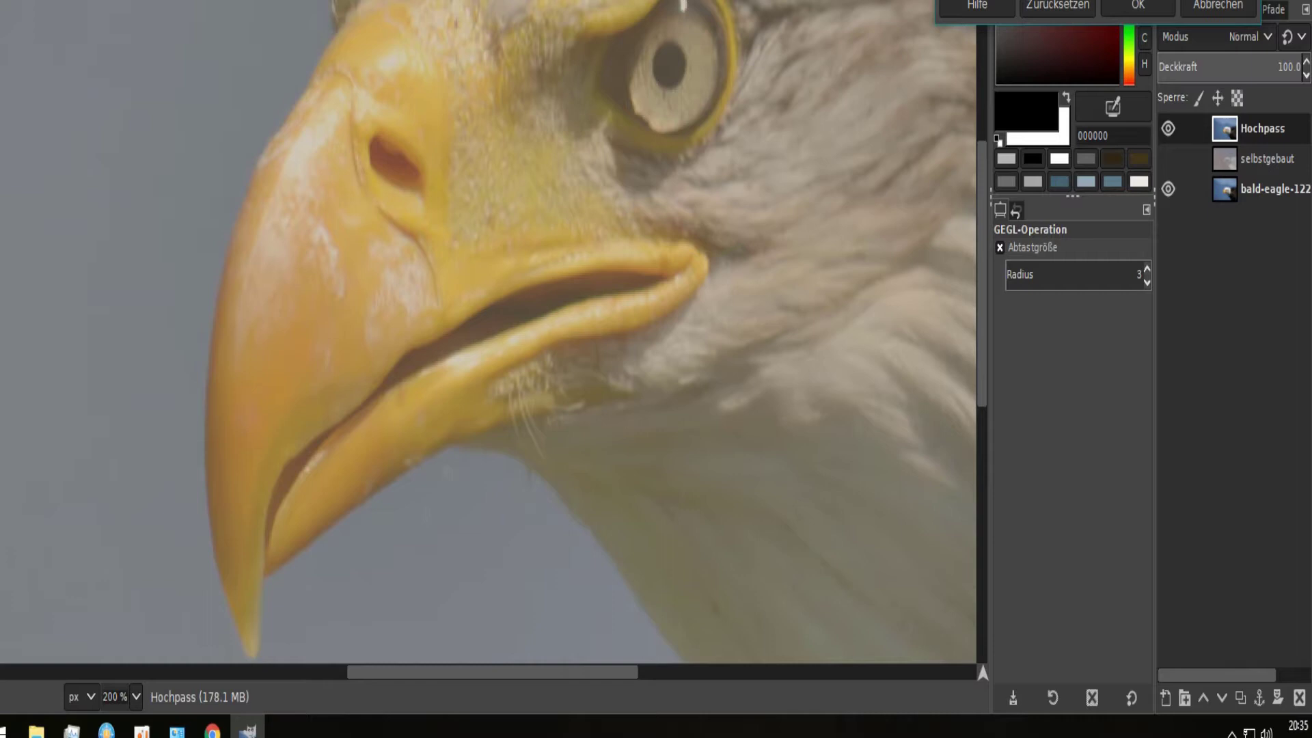
pyautogui.click(1137, 5)
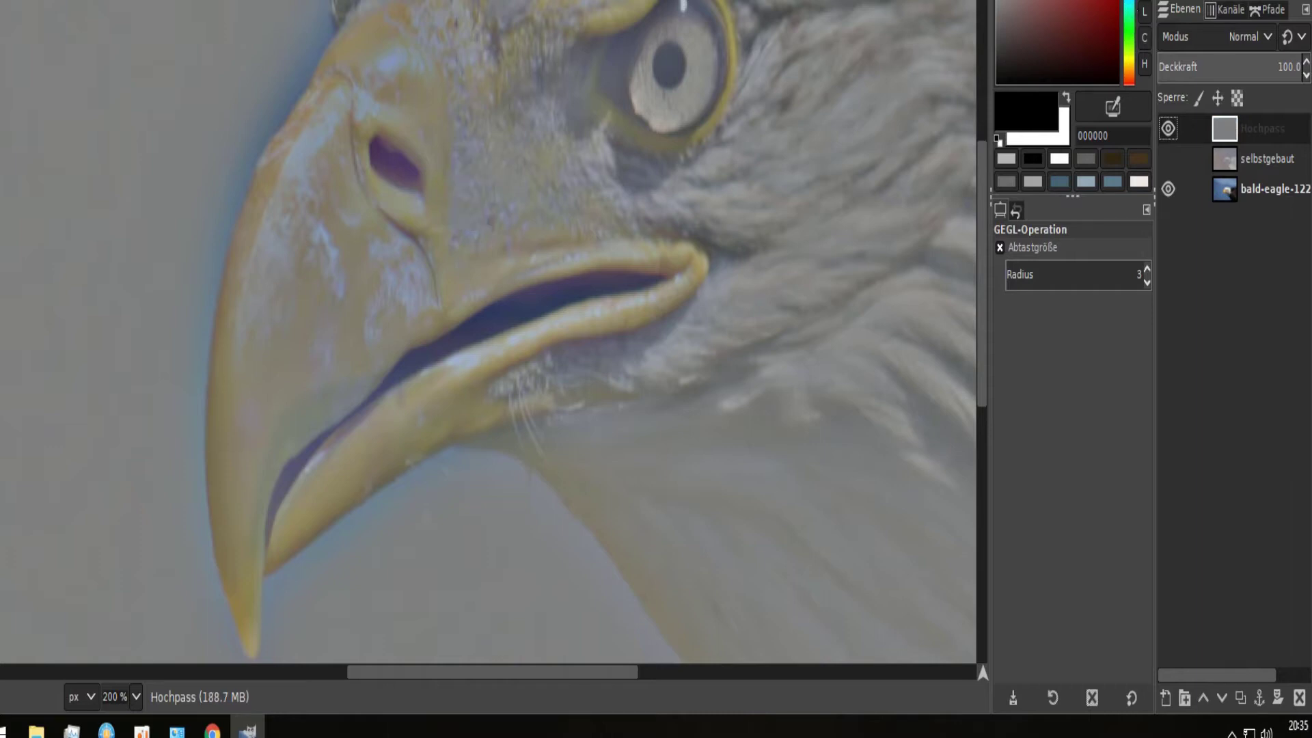
pyautogui.click(1219, 36)
pyautogui.click(1189, 552)
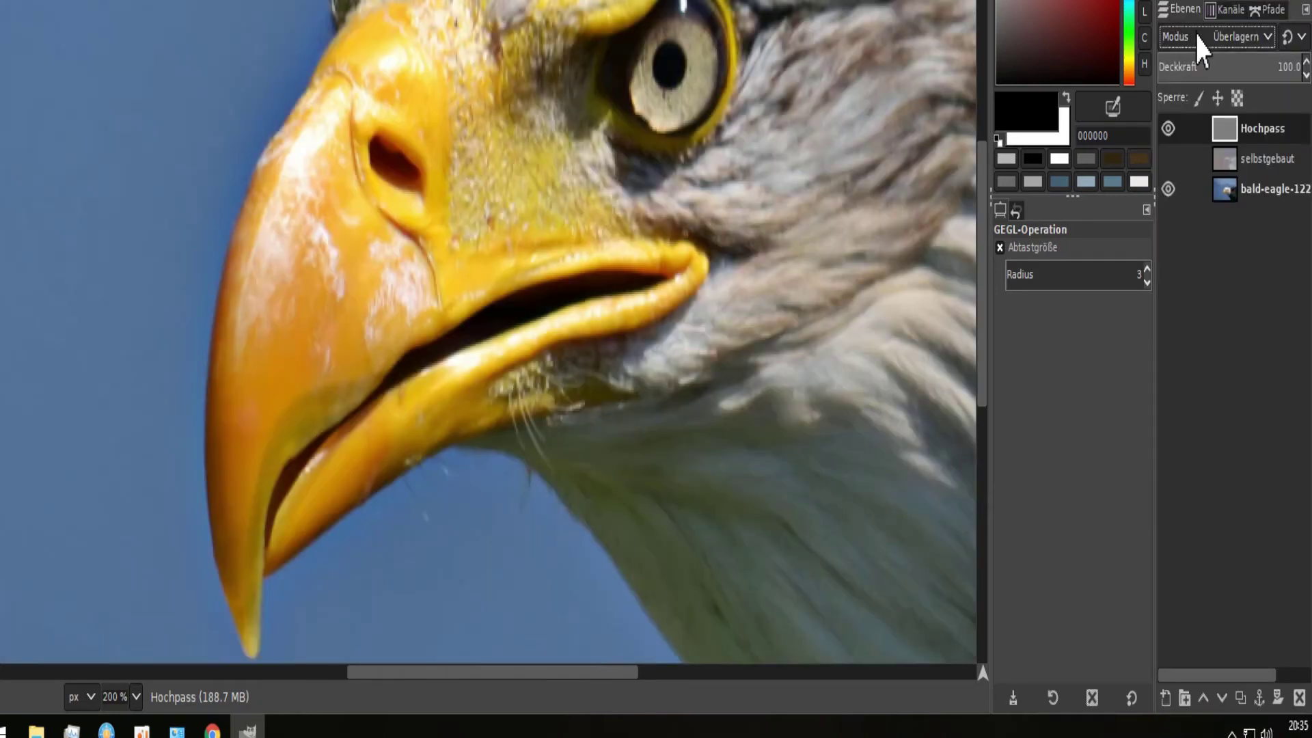
# - Lower the Hochpass layer's opacity to 81.7
pyautogui.click(1165, 129)
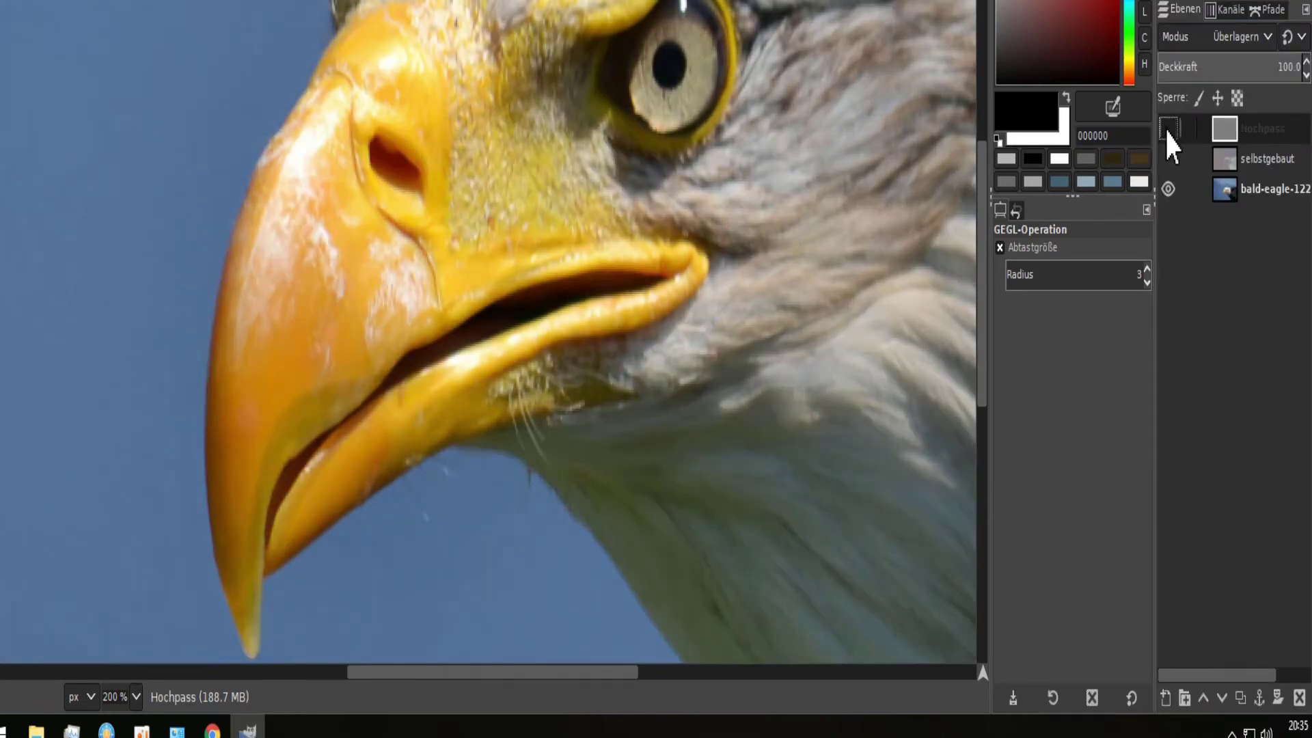
pyautogui.click(1166, 129)
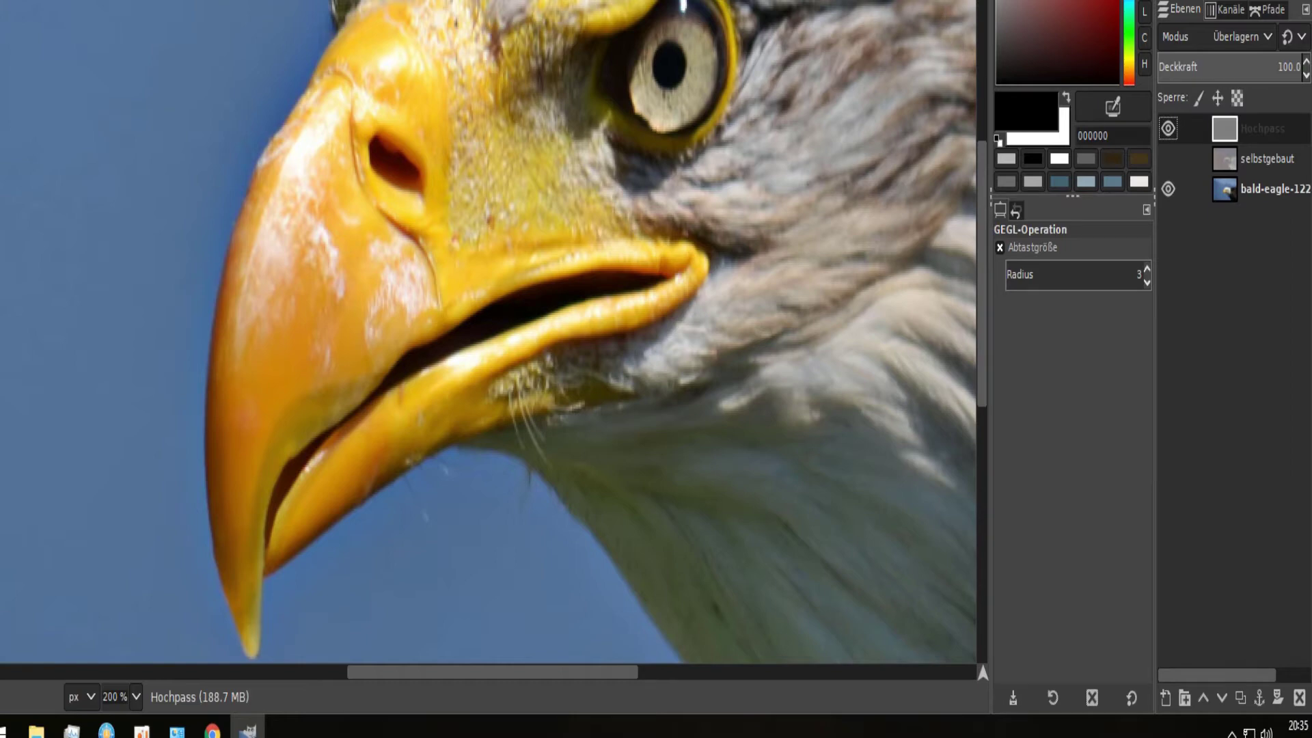
pyautogui.click(1272, 161)
pyautogui.click(1265, 126)
pyautogui.click(1265, 66)
# - Toggle the Hochpass layer's visibility to compare the eagle with and without it
pyautogui.click(1169, 133)
pyautogui.click(1171, 126)
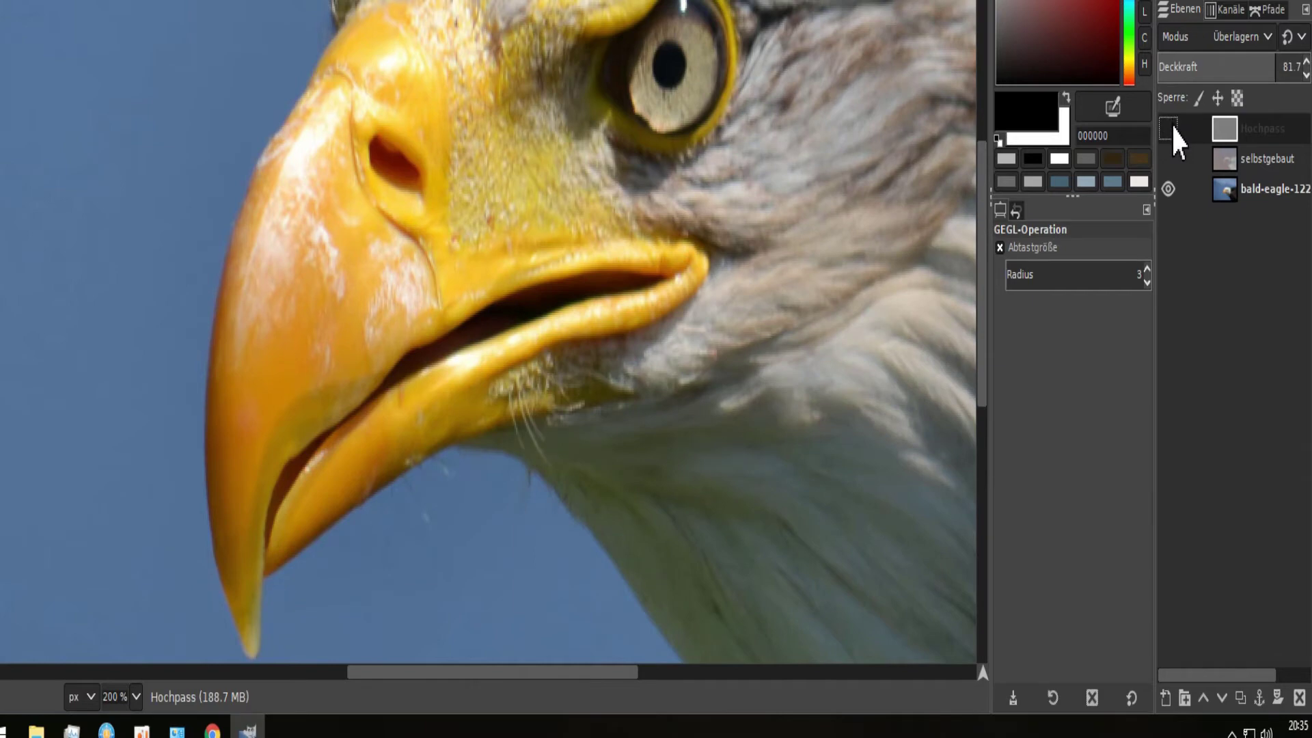
pyautogui.click(1171, 126)
pyautogui.click(1171, 126)
pyautogui.click(1169, 127)
pyautogui.click(1168, 127)
# - Toggle the selbstgebaut layer to compare its sharpening, then show Hochpass again
pyautogui.click(1168, 157)
pyautogui.click(1168, 157)
pyautogui.click(1169, 158)
pyautogui.click(1168, 158)
pyautogui.click(1168, 159)
pyautogui.click(1168, 159)
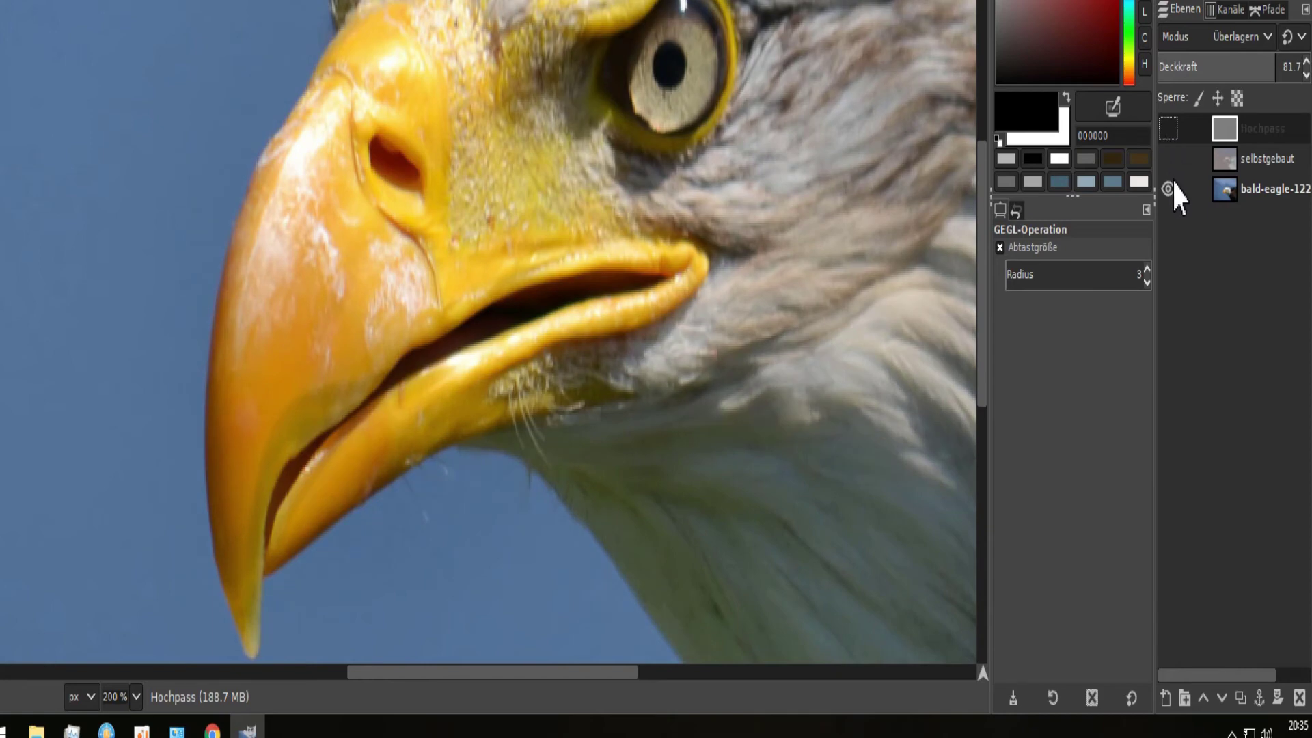
pyautogui.click(1168, 128)
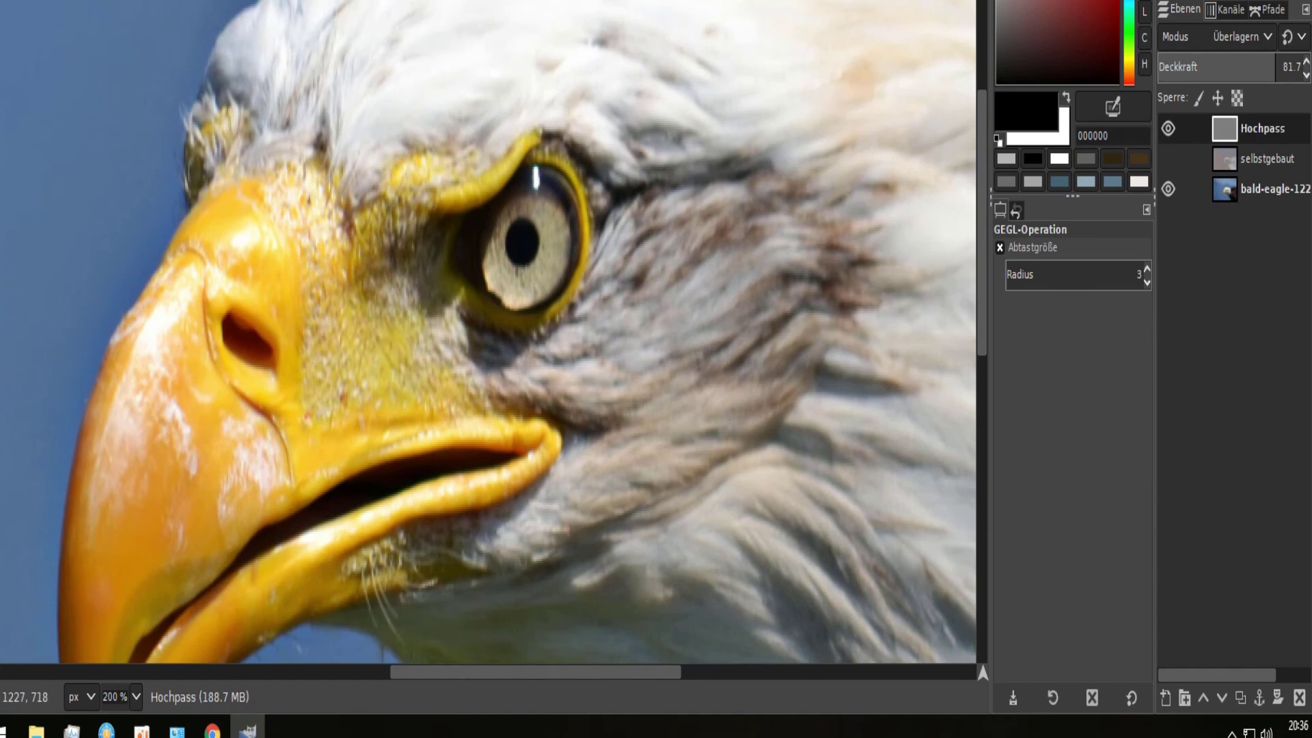
pyautogui.hscroll(5, 488, 332)
pyautogui.scroll(-1, 488, 332)
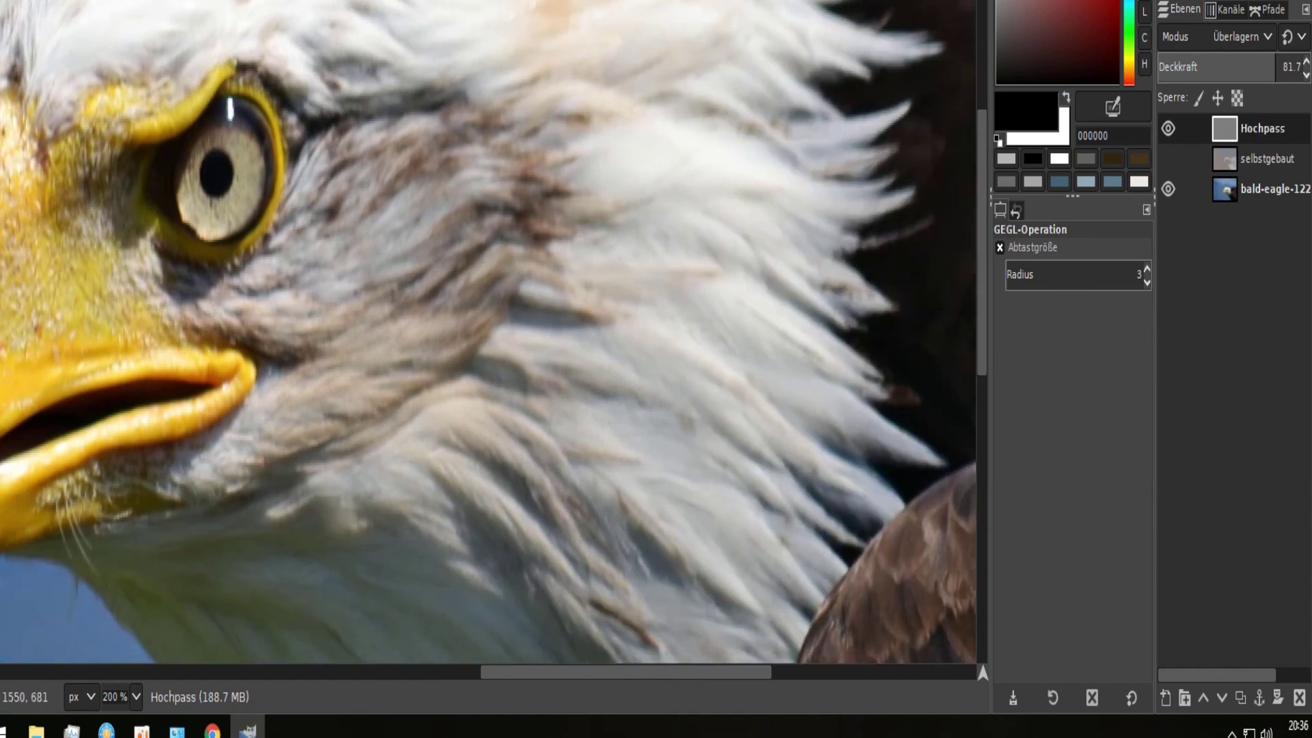
pyautogui.hscroll(5, 369, 6)
pyautogui.scroll(1, 369, 6)
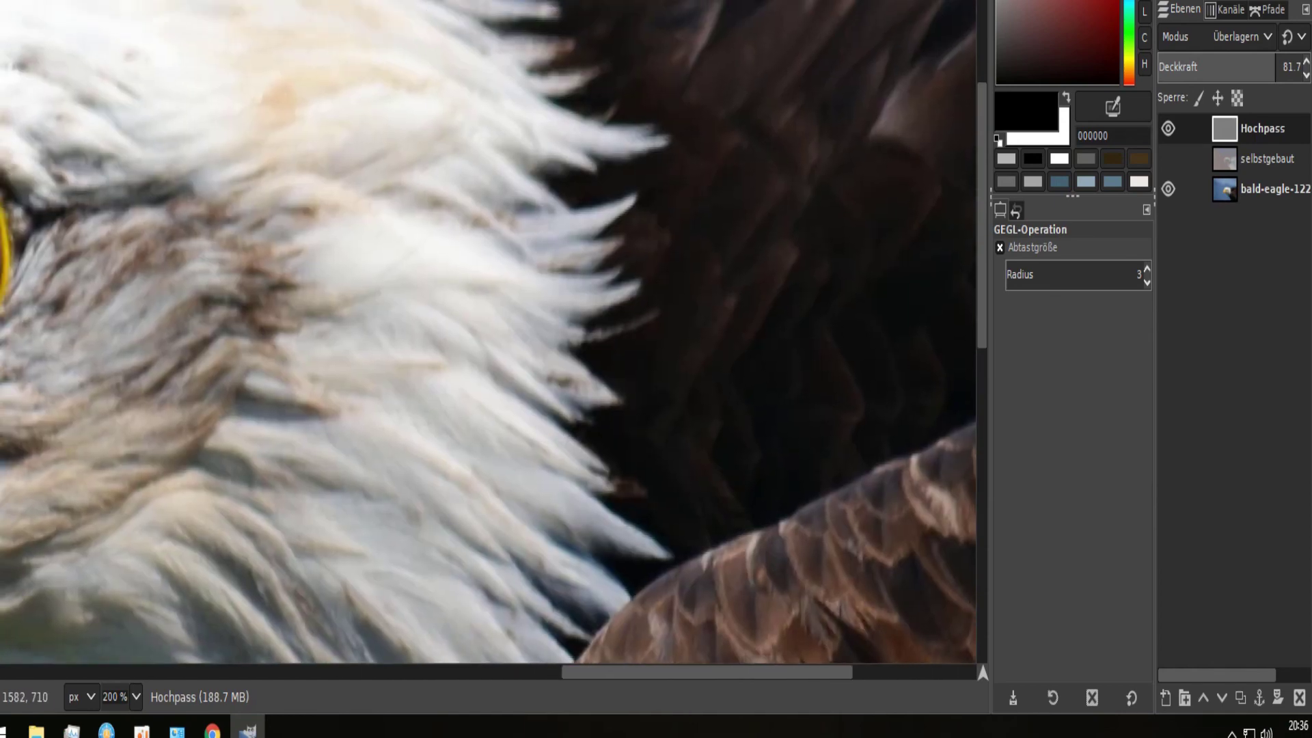
pyautogui.hscroll(-10, 331, 15)
pyautogui.scroll(-3, 331, 14)
pyautogui.scroll(-1, 439, 14)
pyautogui.scroll(-2, 478, 103)
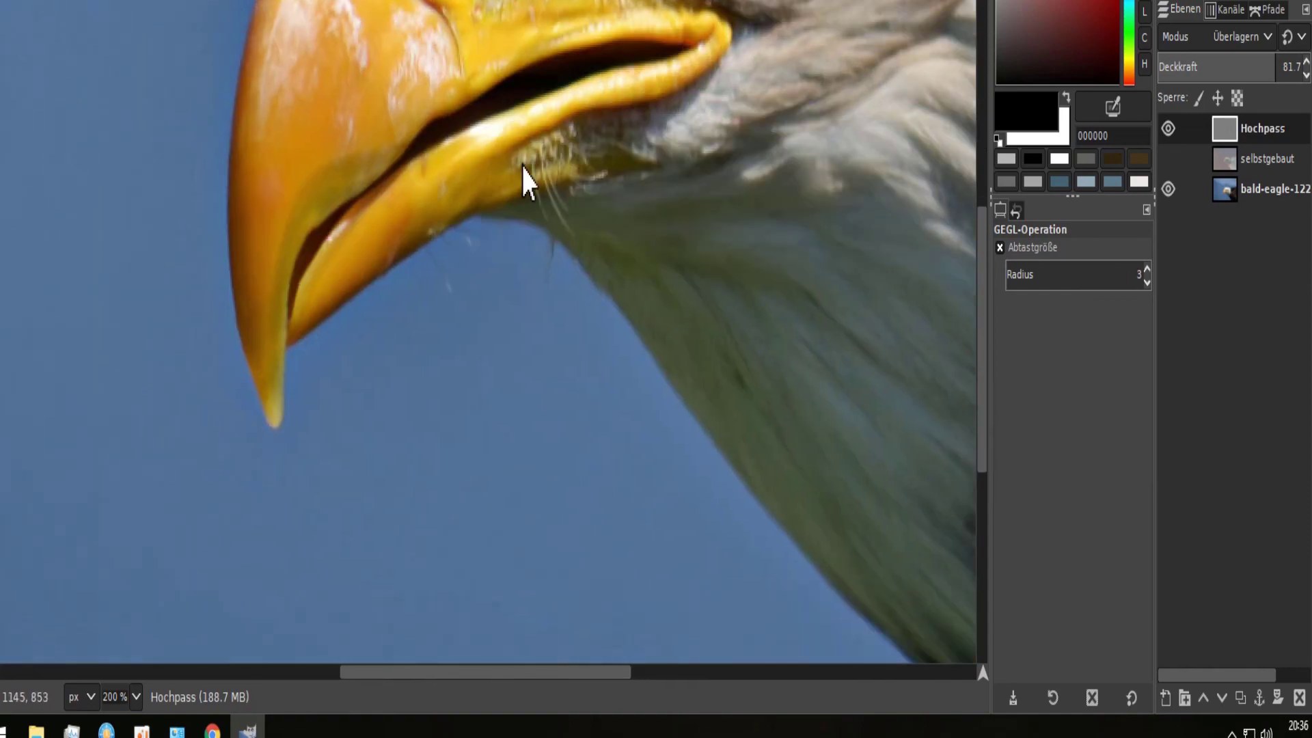
pyautogui.scroll(-3, 523, 167)
pyautogui.hscroll(1, 523, 168)
pyautogui.scroll(-1, 827, 176)
pyautogui.hscroll(1, 826, 176)
pyautogui.hscroll(2, 673, 52)
pyautogui.scroll(-1, 674, 52)
pyautogui.hscroll(1, 718, 130)
pyautogui.scroll(-1, 761, 196)
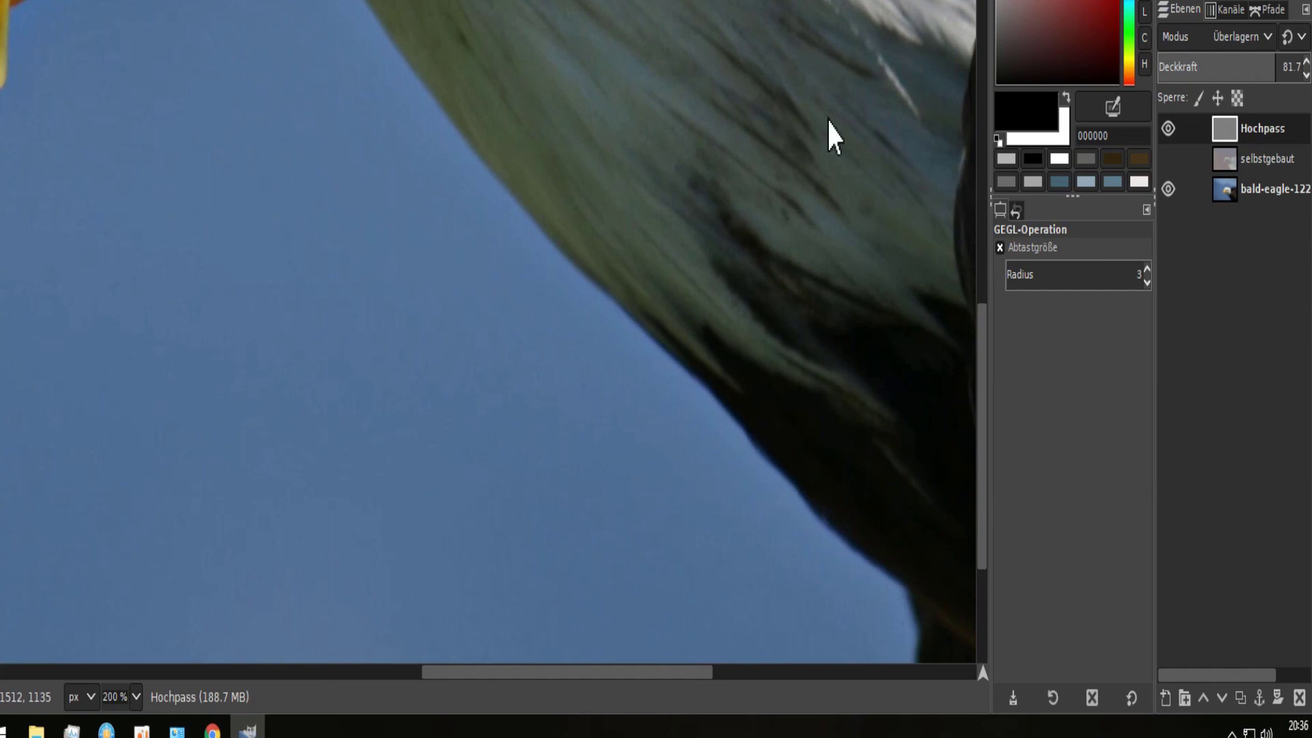